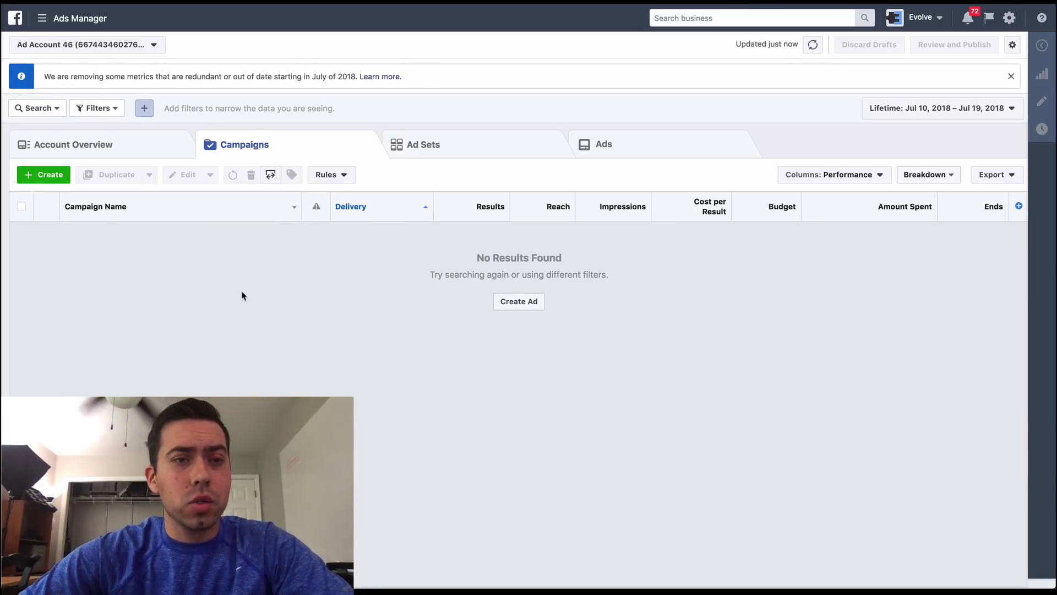
Start a new auction campaign with the Conversions objective and name it Conversion
{"action": "left_click", "coordinate": [57, 178]}
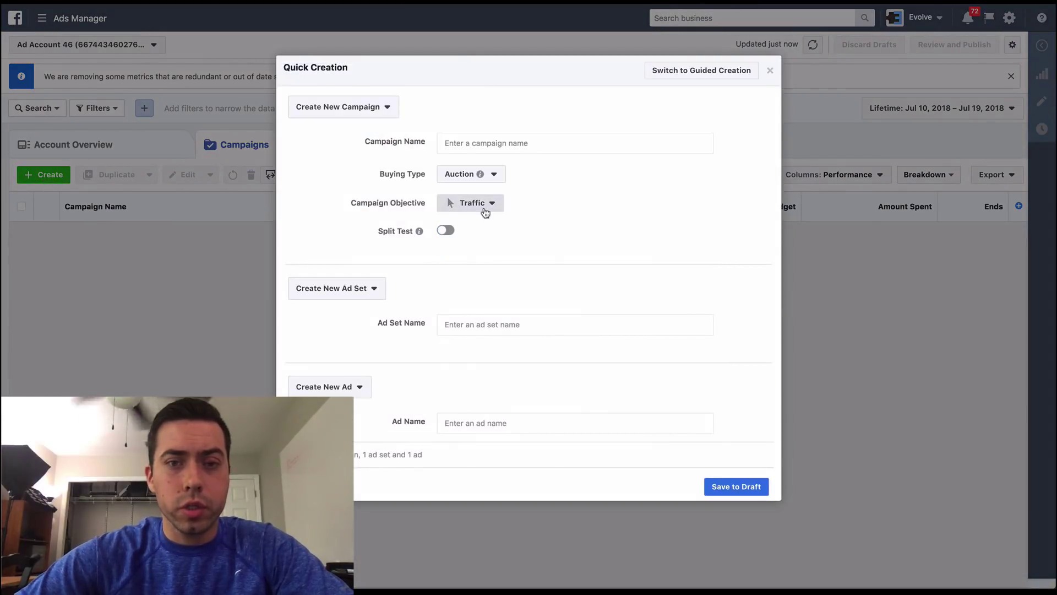
{"action": "left_click", "coordinate": [486, 212]}
{"action": "left_click", "coordinate": [504, 458]}
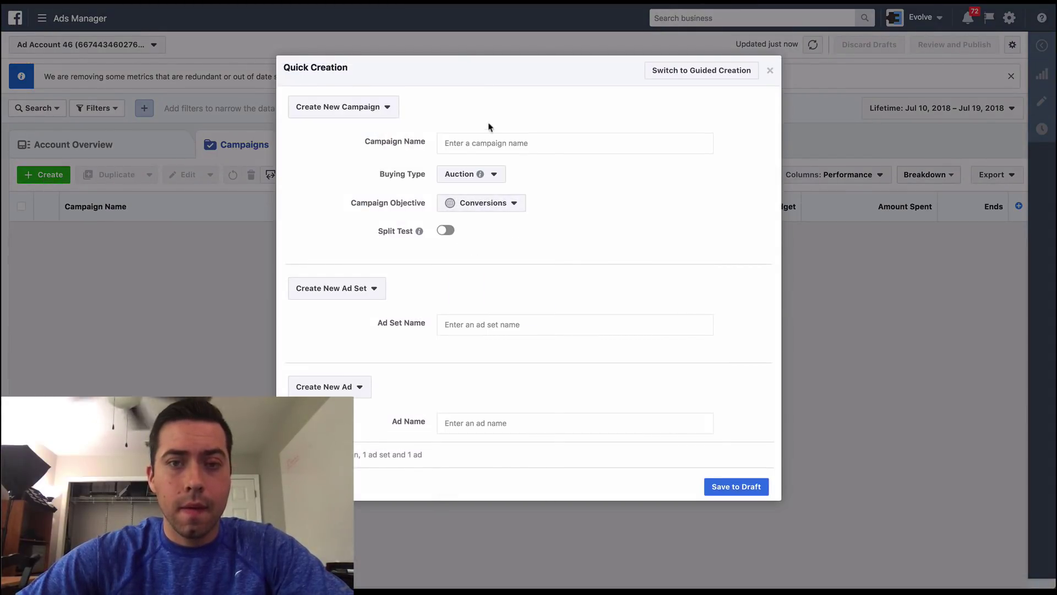
{"action": "left_click", "coordinate": [498, 142]}
{"action": "type", "text": "Conver"}
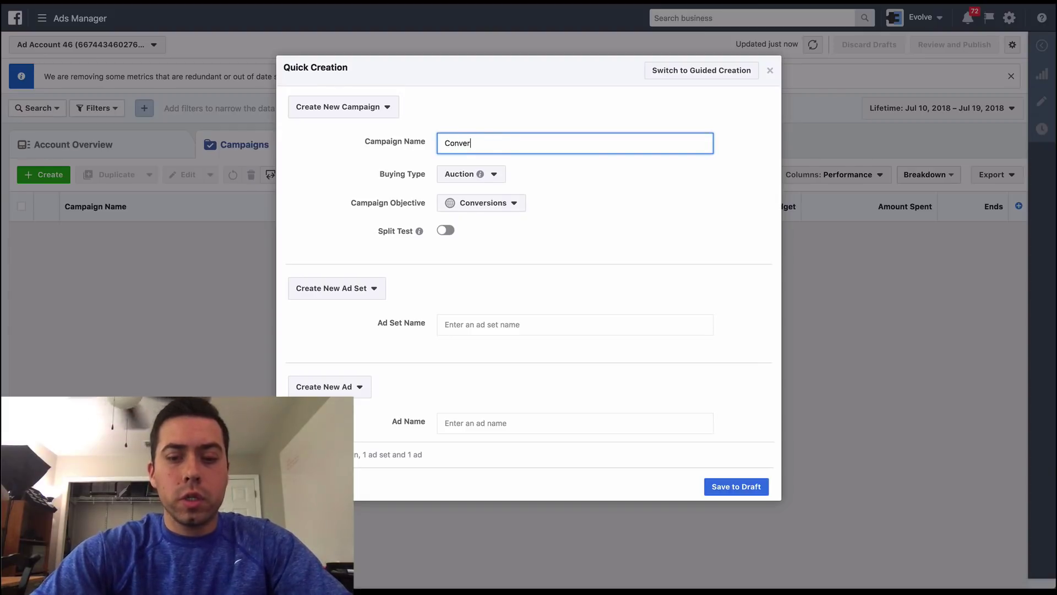
{"action": "type", "text": "sion"}
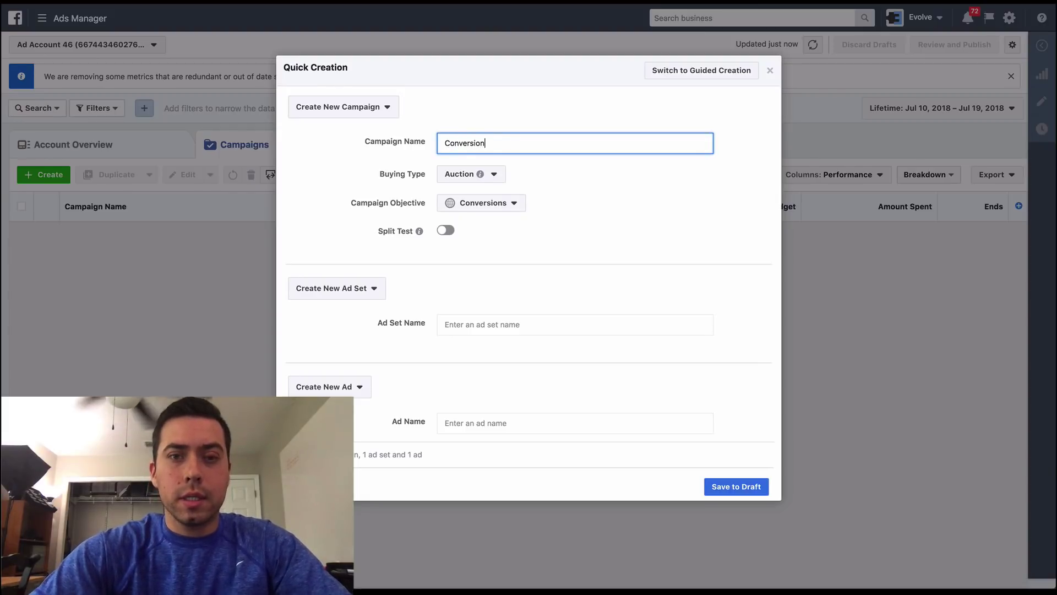
Name both the new ad set and the new ad "ad", and save the campaign as a draft
{"action": "left_click", "coordinate": [522, 326]}
{"action": "type", "text": "ad"}
{"action": "left_click", "coordinate": [540, 422]}
{"action": "type", "text": "ad"}
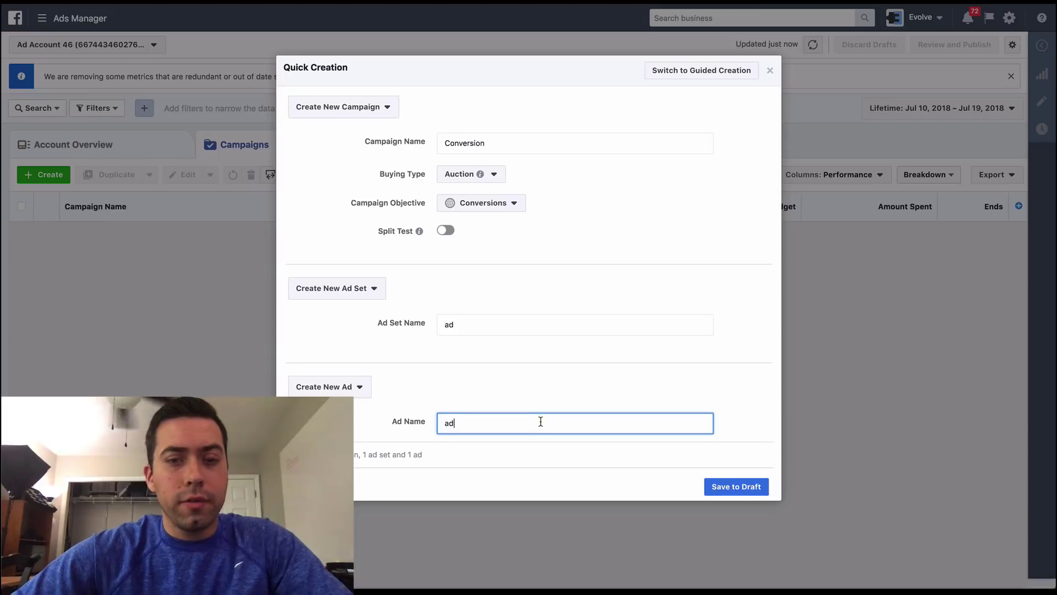
{"action": "left_click", "coordinate": [737, 485]}
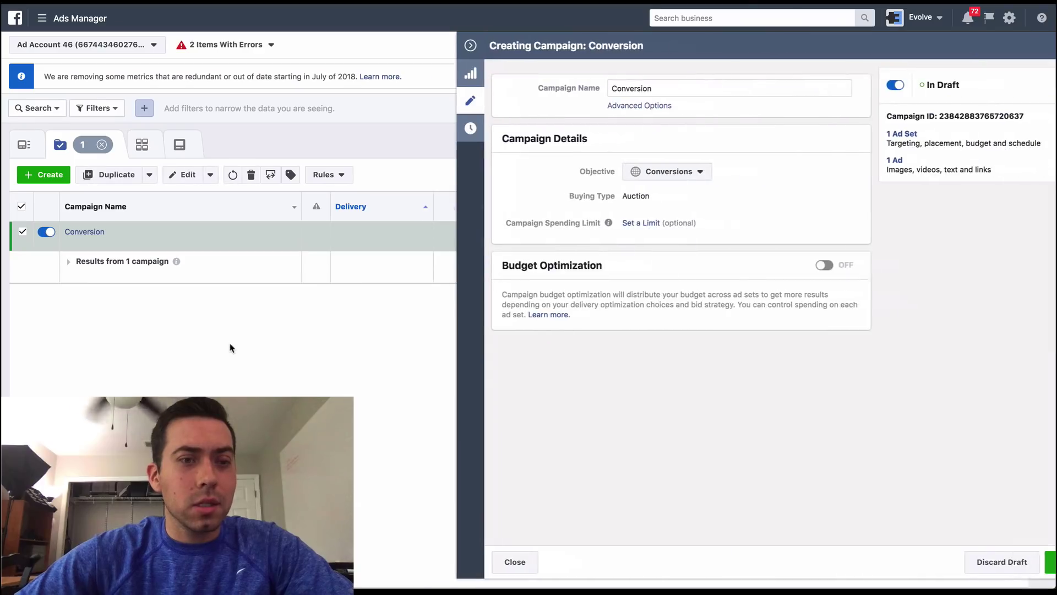
Close the campaign editor and open the Conversion campaign's ad set for editing
{"action": "left_click", "coordinate": [419, 45]}
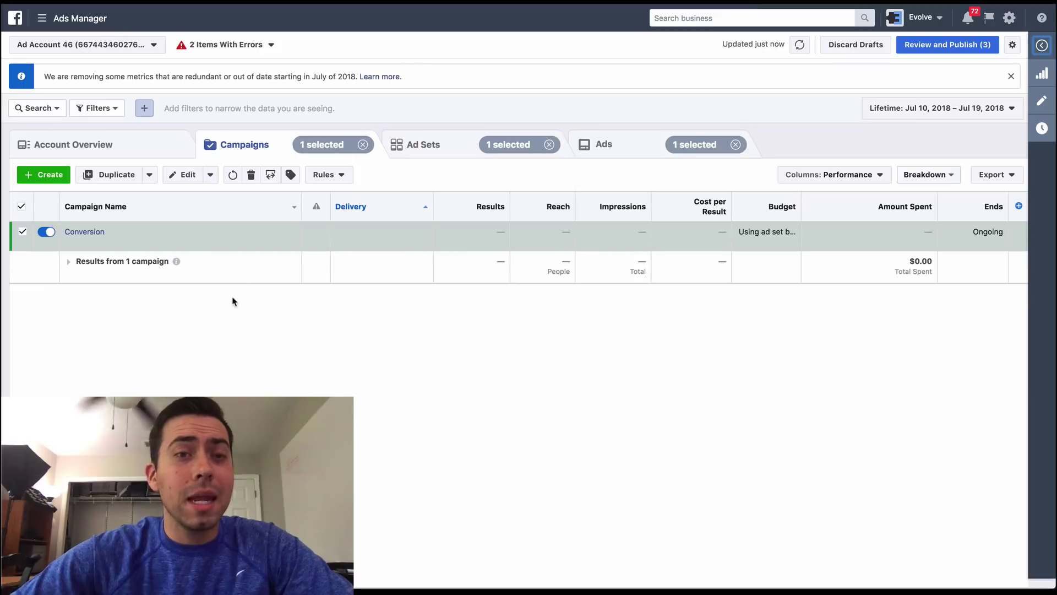
{"action": "left_click", "coordinate": [94, 233]}
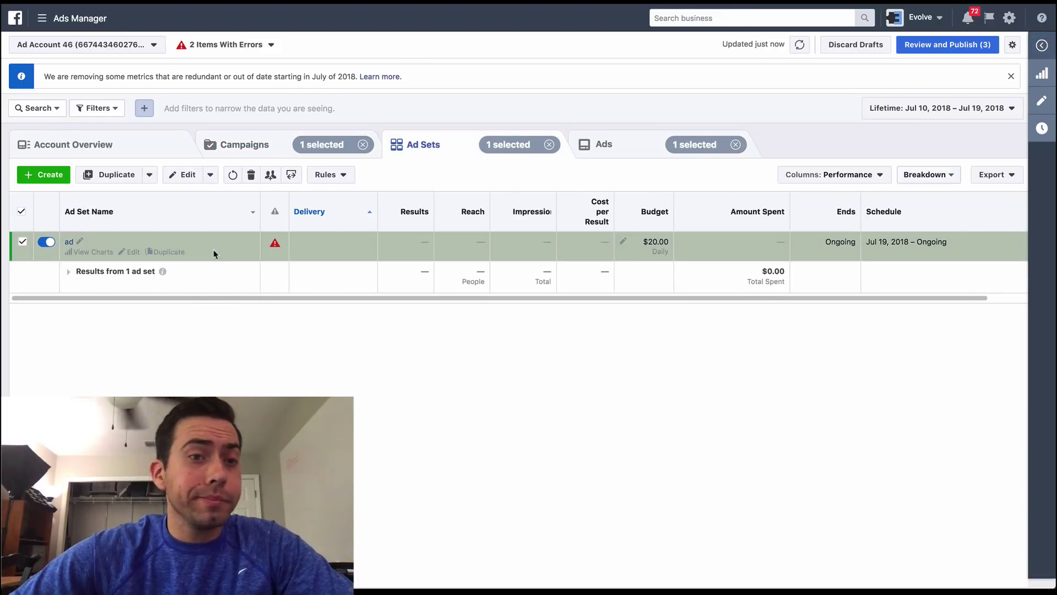
{"action": "left_click", "coordinate": [187, 177]}
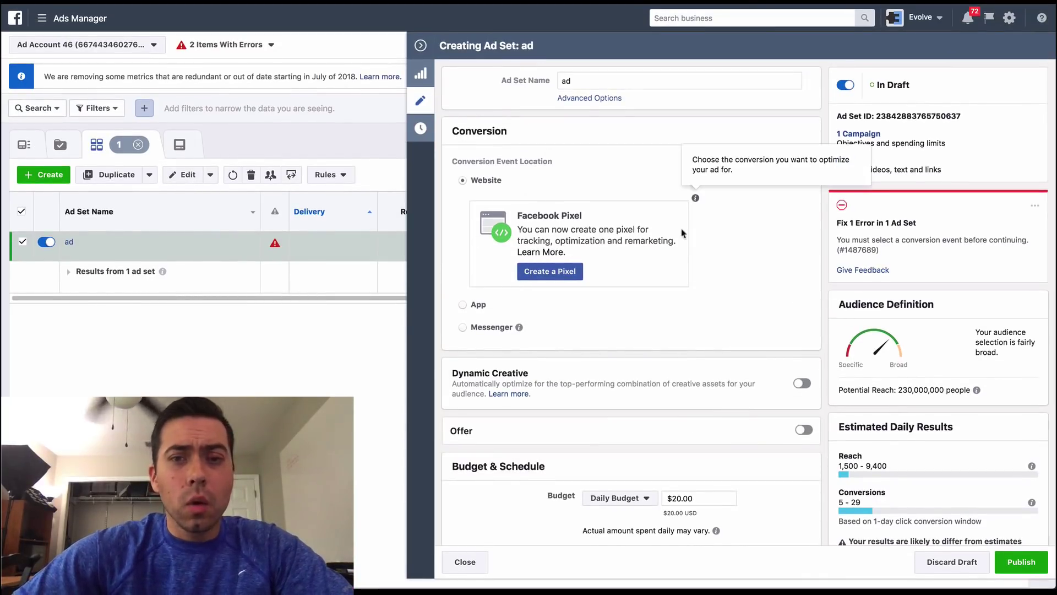
Look through the ad set's conversion, budget, schedule and audience settings, focusing on Custom Audiences
{"action": "scroll", "coordinate": [512, 105], "scroll_direction": "down", "scroll_amount": 2}
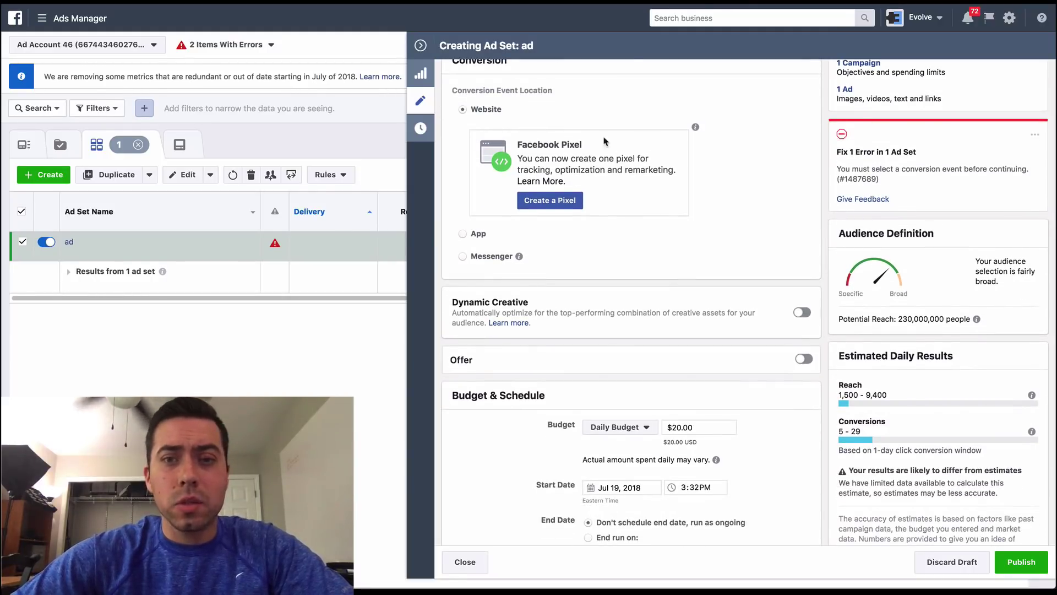
{"action": "scroll", "coordinate": [545, 132], "scroll_direction": "down", "scroll_amount": 5}
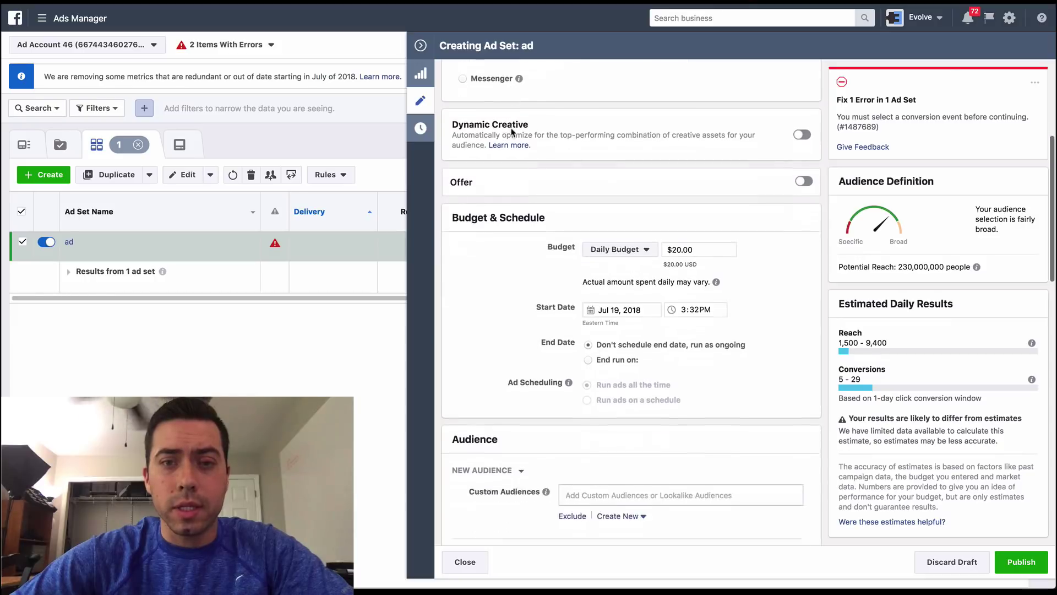
{"action": "scroll", "coordinate": [510, 133], "scroll_direction": "down", "scroll_amount": 8}
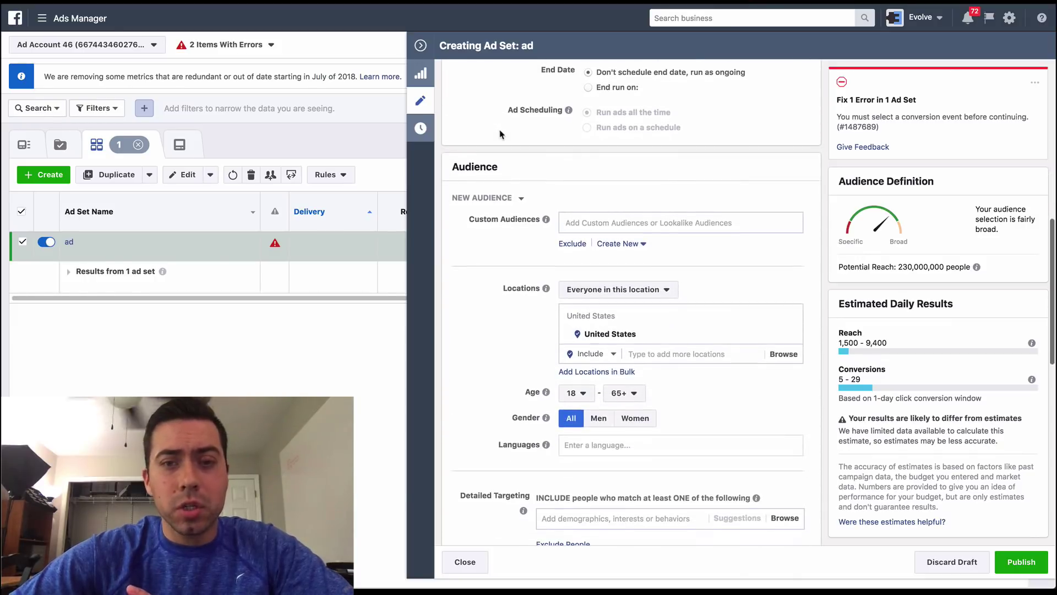
{"action": "scroll", "coordinate": [501, 134], "scroll_direction": "down", "scroll_amount": 3}
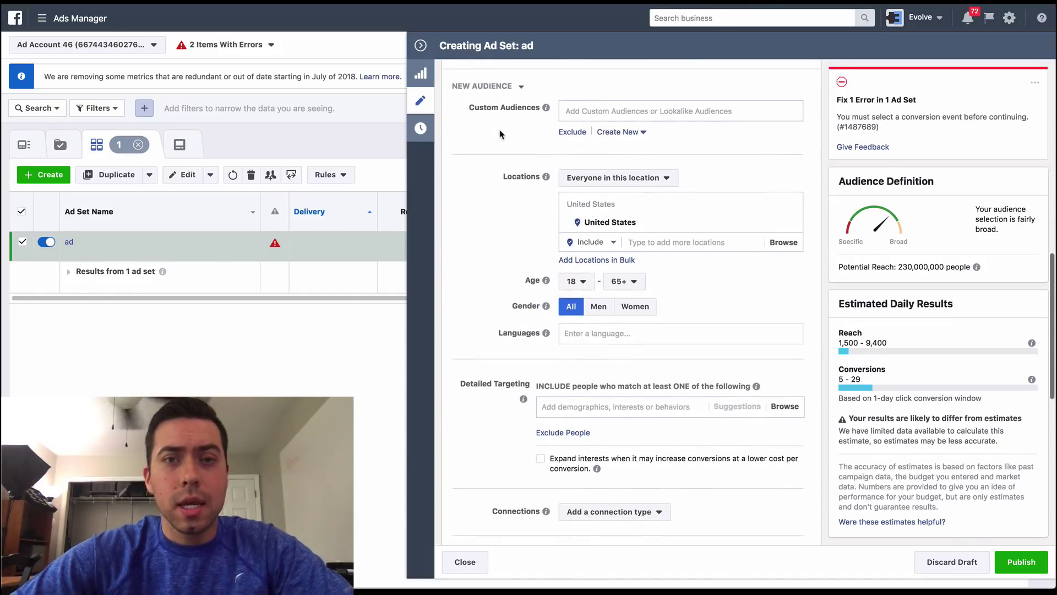
{"action": "scroll", "coordinate": [500, 133], "scroll_direction": "up", "scroll_amount": 2}
{"action": "scroll", "coordinate": [500, 134], "scroll_direction": "down", "scroll_amount": 1}
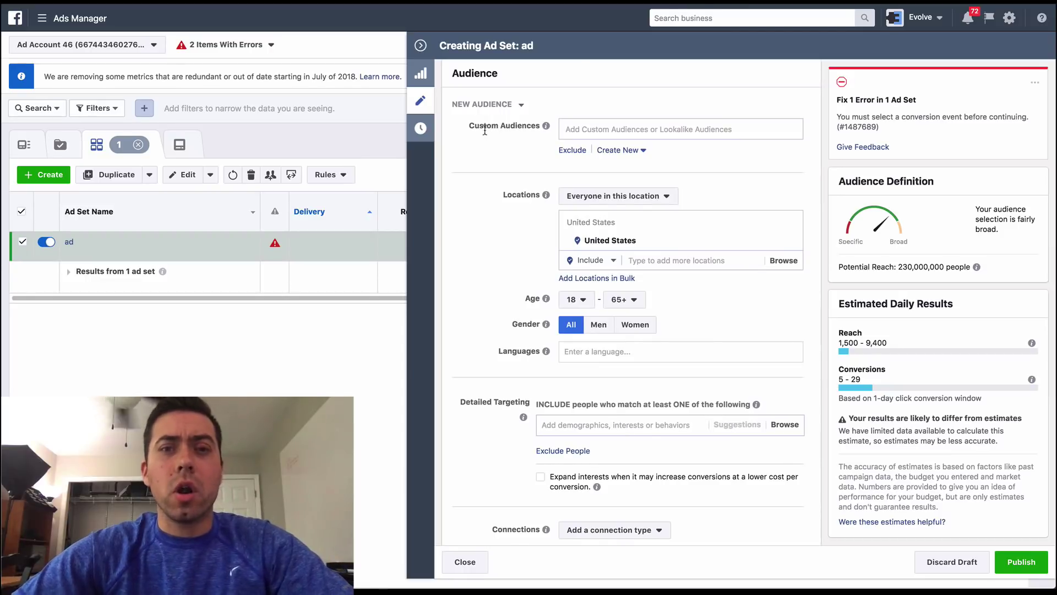
{"action": "scroll", "coordinate": [483, 132], "scroll_direction": "up", "scroll_amount": 4}
{"action": "scroll", "coordinate": [472, 234], "scroll_direction": "down", "scroll_amount": 2}
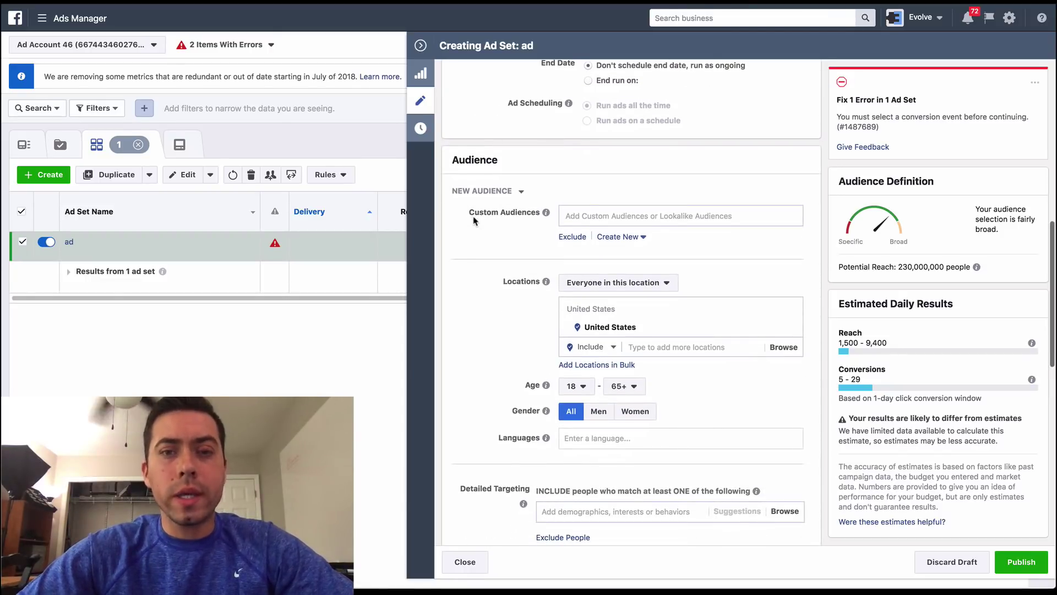
{"action": "left_click_drag", "start_coordinate": [468, 213], "coordinate": [507, 214]}
{"action": "left_click", "coordinate": [510, 214]}
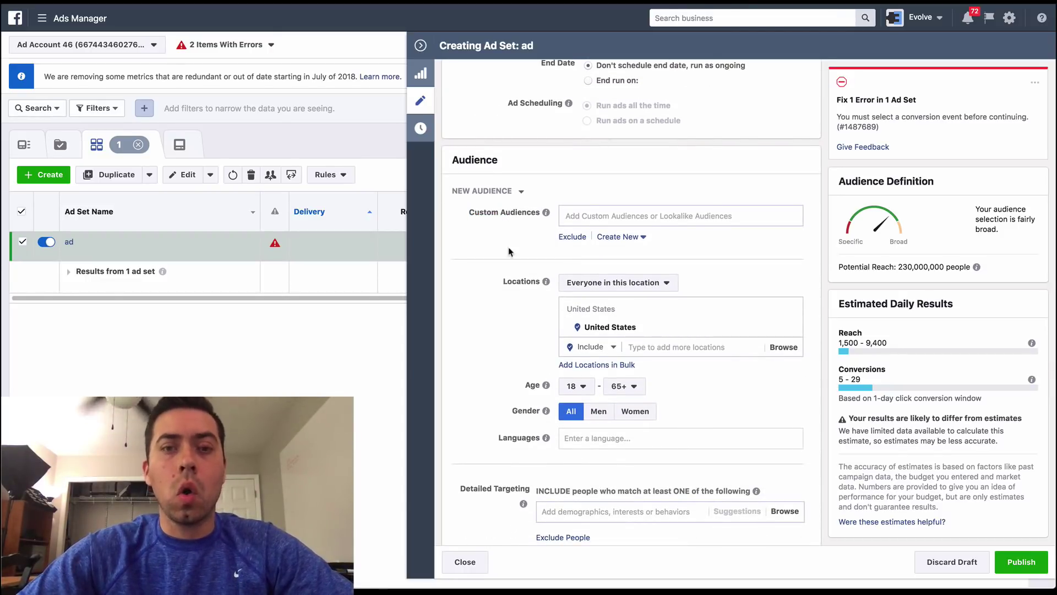
Add the exclusion field for custom or lookalike audiences to the ad set's audience
{"action": "left_click", "coordinate": [573, 237]}
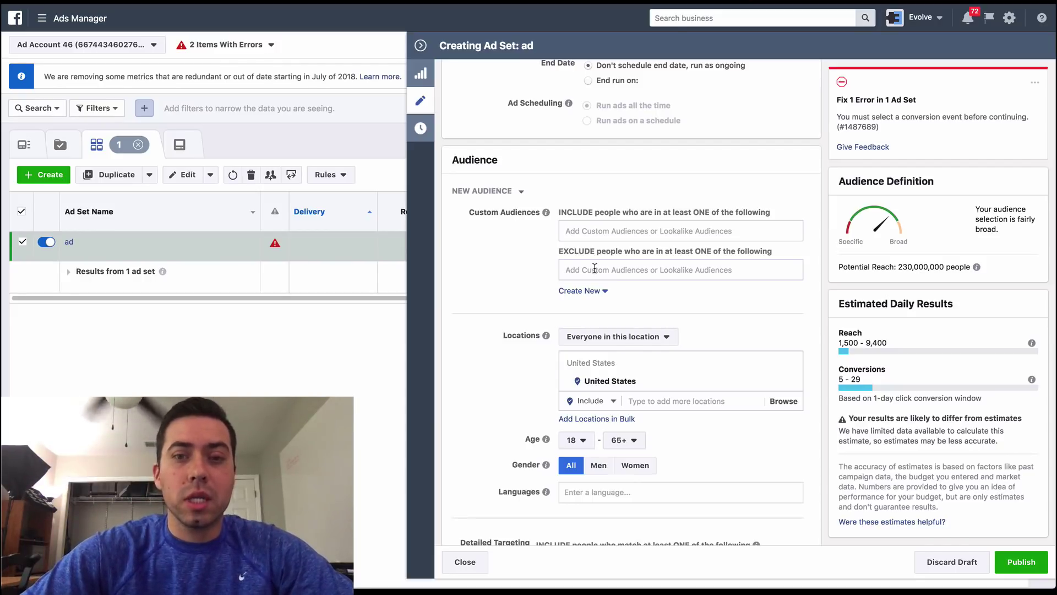
{"action": "left_click_drag", "start_coordinate": [566, 253], "coordinate": [745, 266]}
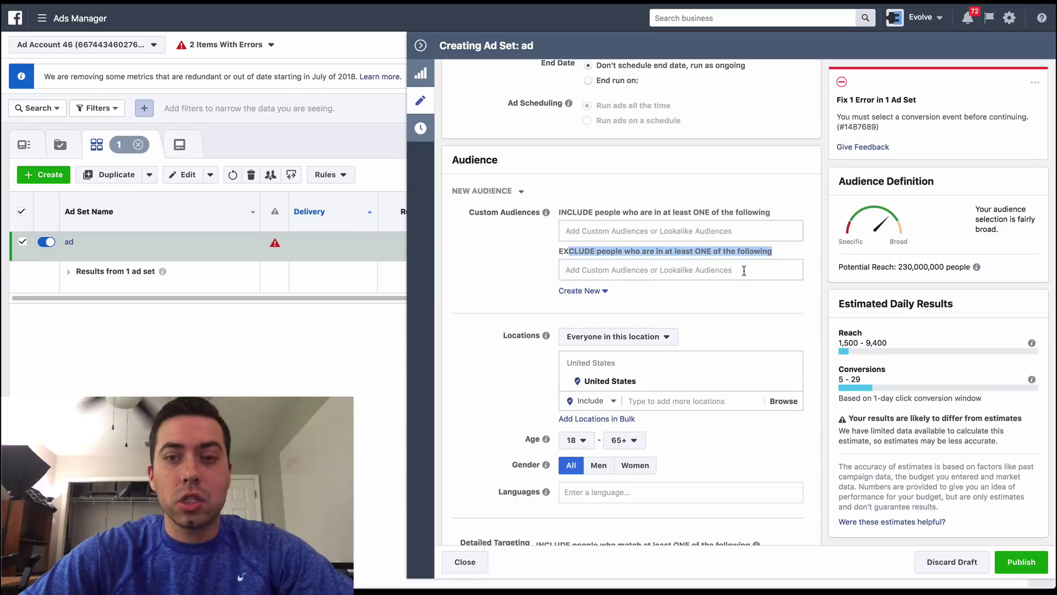
{"action": "left_click", "coordinate": [511, 285]}
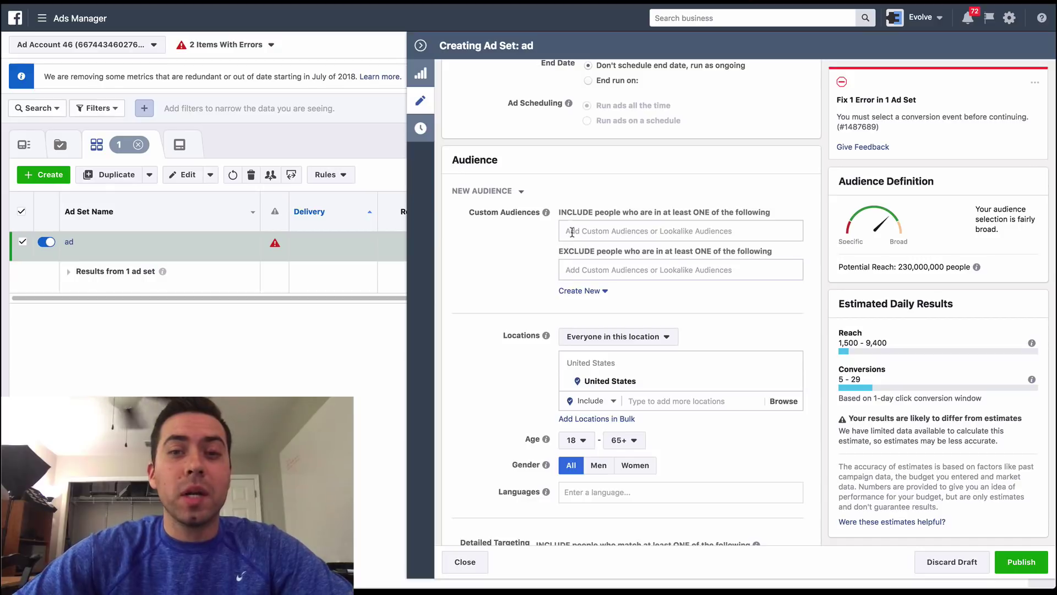
Set the audience's Facebook Pages connection to exclude people who like your Page
{"action": "scroll", "coordinate": [606, 231], "scroll_direction": "down", "scroll_amount": 4}
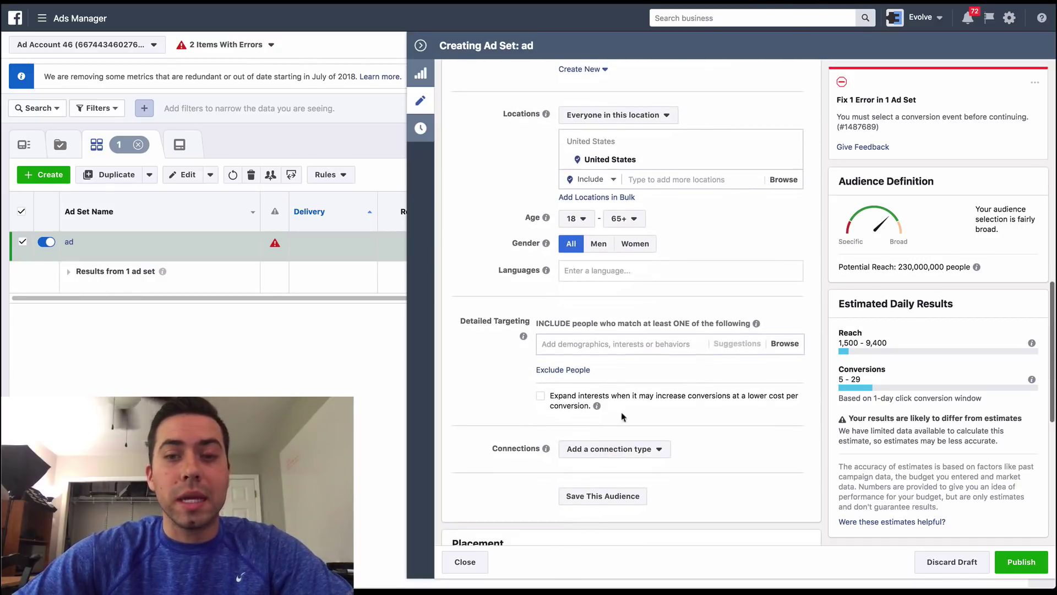
{"action": "scroll", "coordinate": [581, 353], "scroll_direction": "up", "scroll_amount": 3}
{"action": "scroll", "coordinate": [581, 352], "scroll_direction": "up", "scroll_amount": 1}
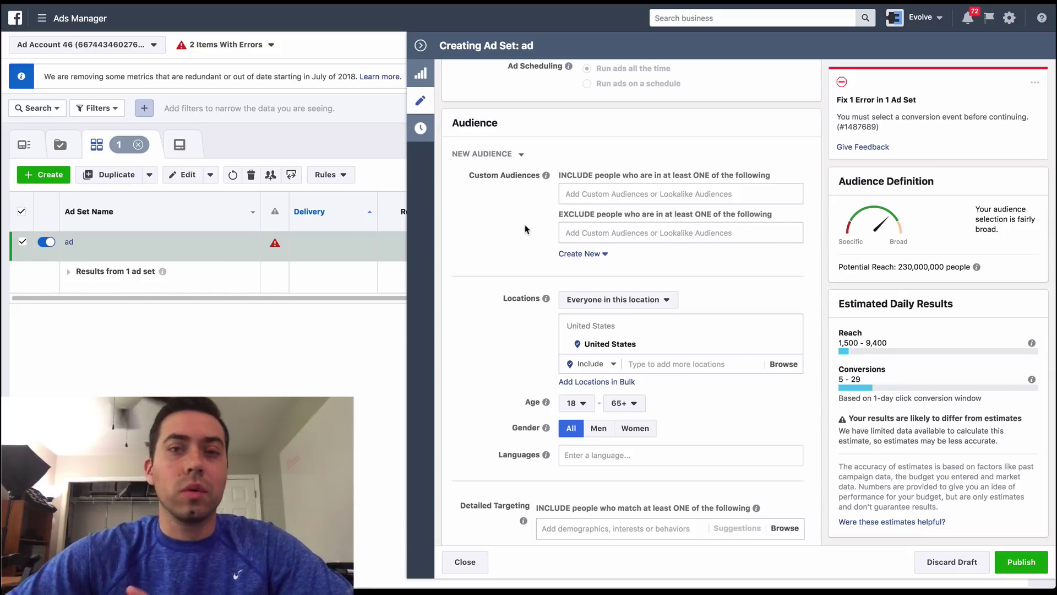
{"action": "scroll", "coordinate": [525, 229], "scroll_direction": "down", "scroll_amount": 6}
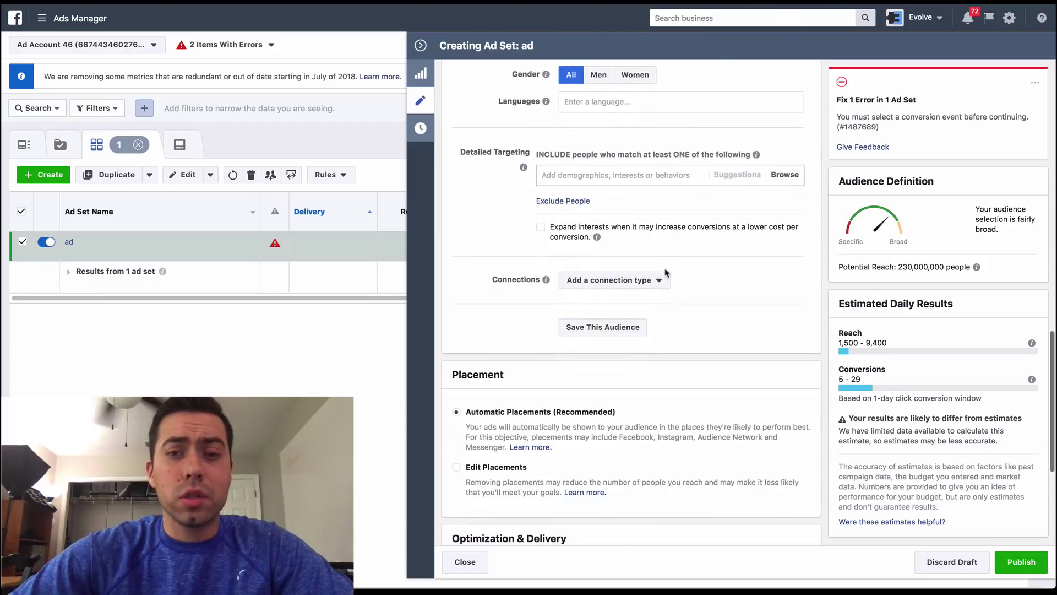
{"action": "left_click", "coordinate": [643, 284]}
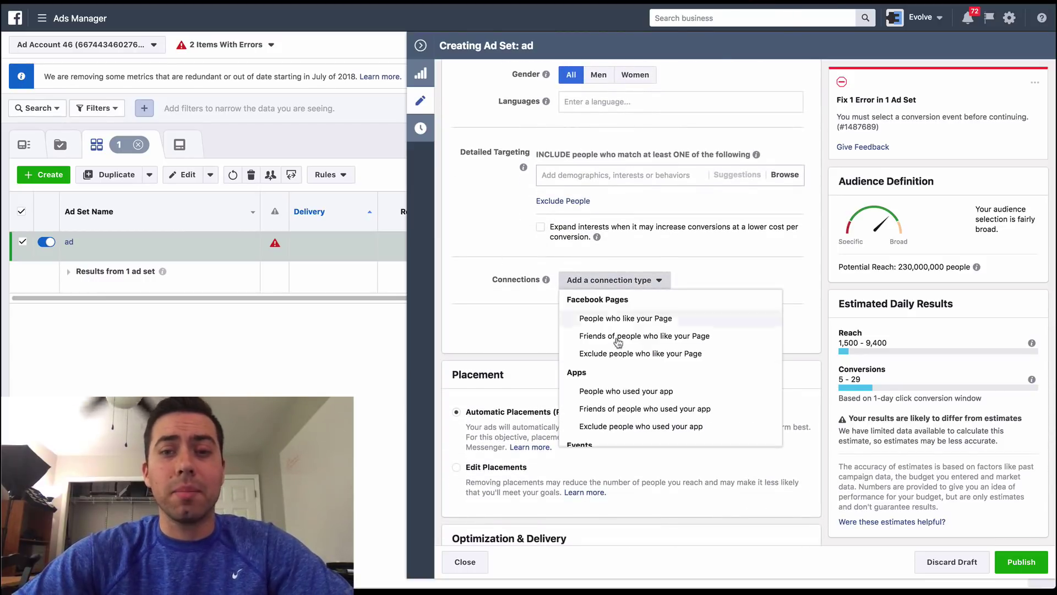
{"action": "left_click", "coordinate": [630, 357]}
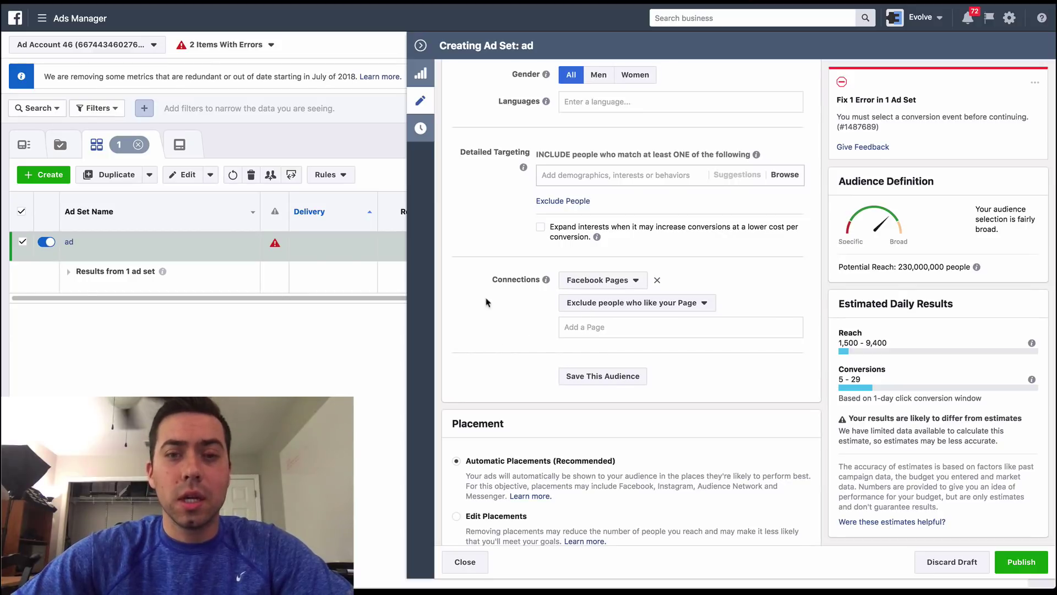
{"action": "double_click", "coordinate": [493, 280]}
{"action": "left_click", "coordinate": [507, 307]}
{"action": "scroll", "coordinate": [484, 333], "scroll_direction": "up", "scroll_amount": 1}
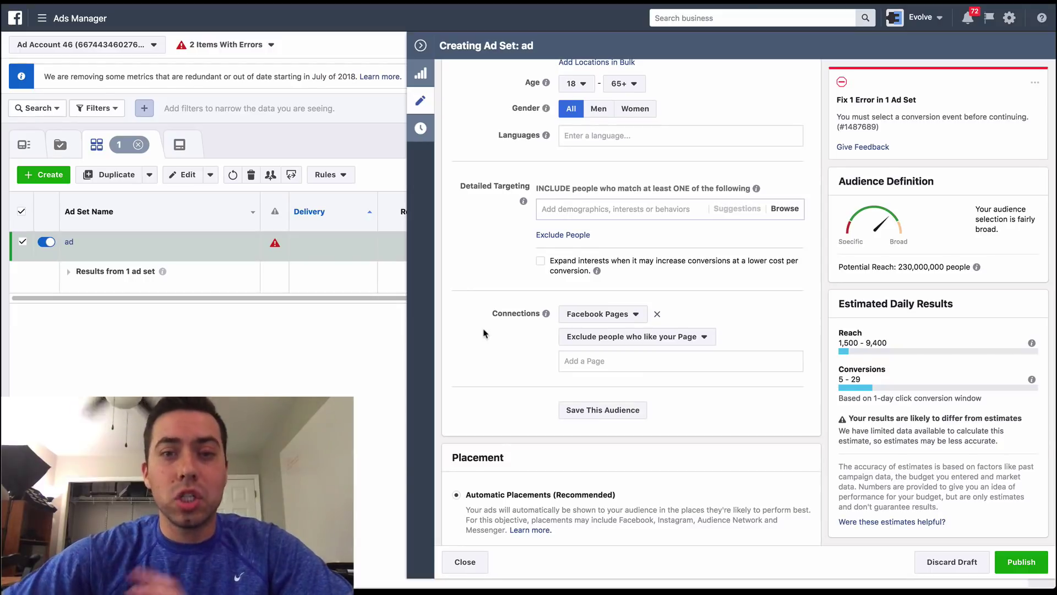
Review the audience's custom audience, detailed targeting and connection exclusion options together with the Potential Reach estimate
{"action": "scroll", "coordinate": [484, 333], "scroll_direction": "up", "scroll_amount": 6}
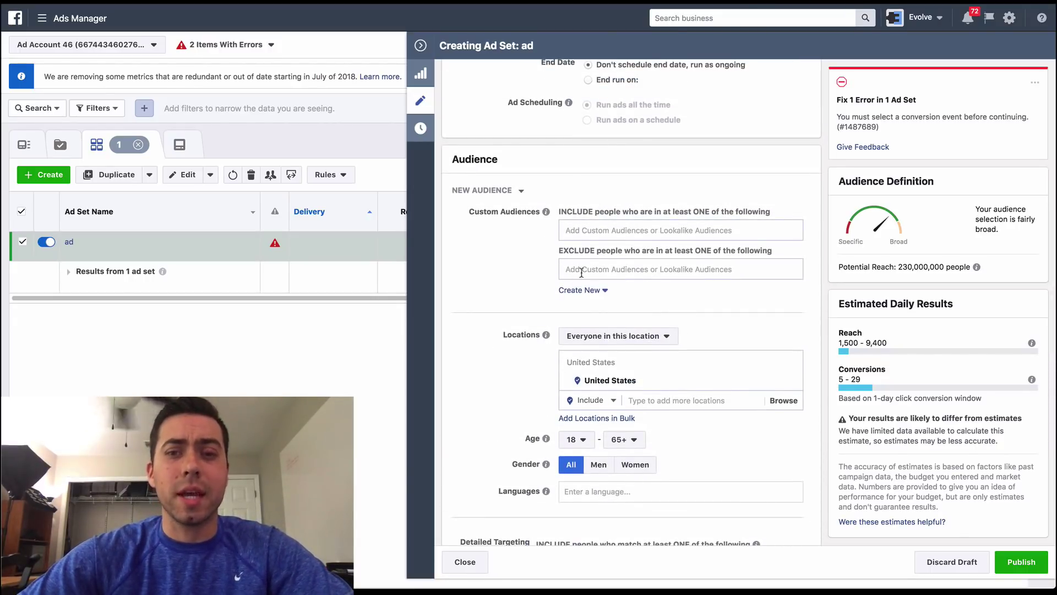
{"action": "scroll", "coordinate": [550, 320], "scroll_direction": "down", "scroll_amount": 5}
{"action": "scroll", "coordinate": [517, 371], "scroll_direction": "up", "scroll_amount": 1}
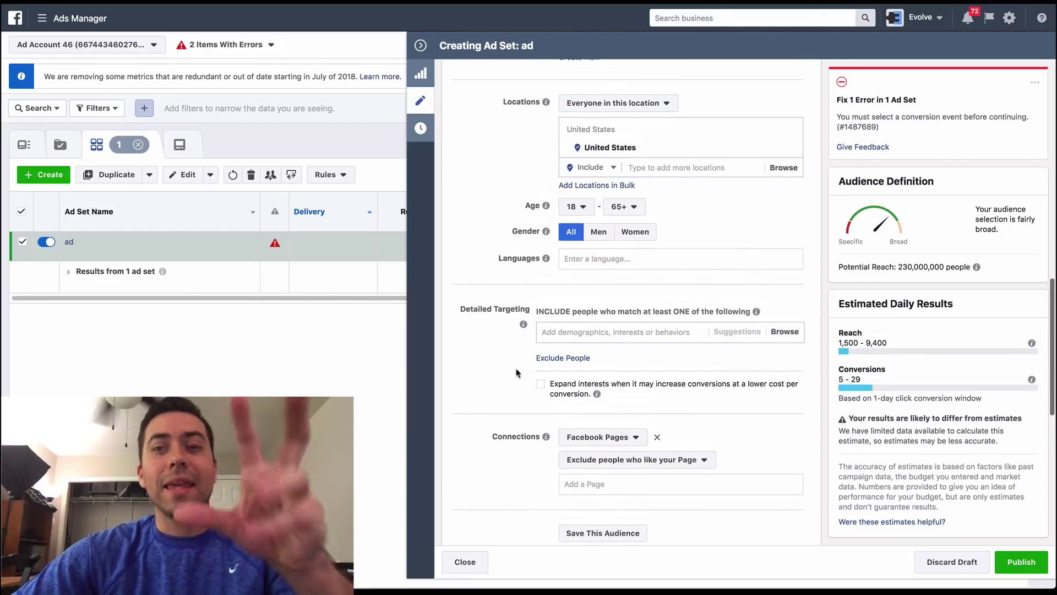
{"action": "scroll", "coordinate": [512, 364], "scroll_direction": "up", "scroll_amount": 2}
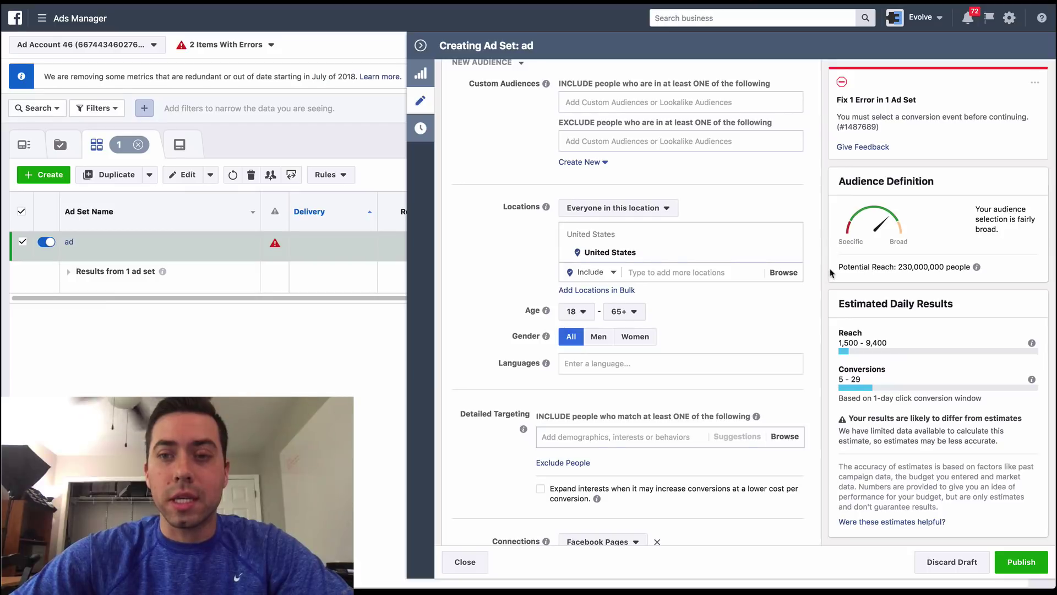
{"action": "left_click_drag", "start_coordinate": [838, 267], "coordinate": [970, 271]}
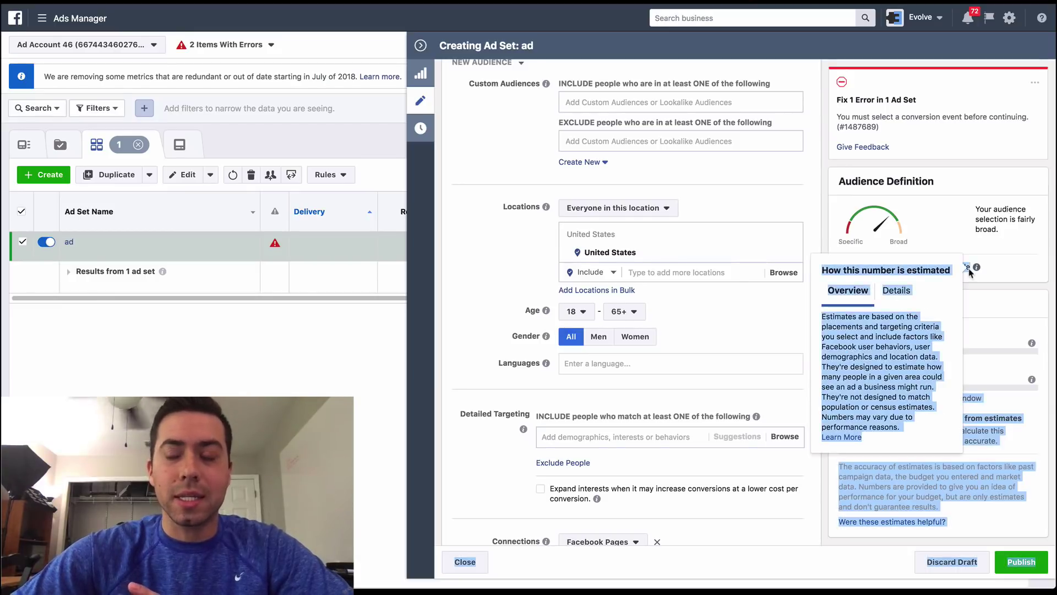
{"action": "left_click", "coordinate": [1012, 285]}
{"action": "left_click_drag", "start_coordinate": [869, 267], "coordinate": [933, 269]}
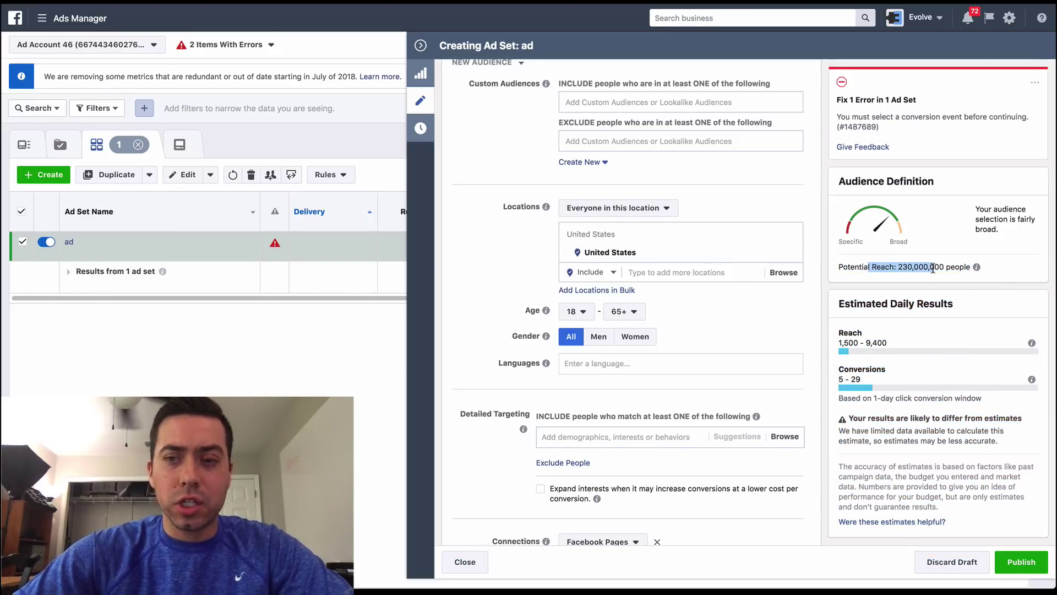
{"action": "left_click", "coordinate": [933, 268]}
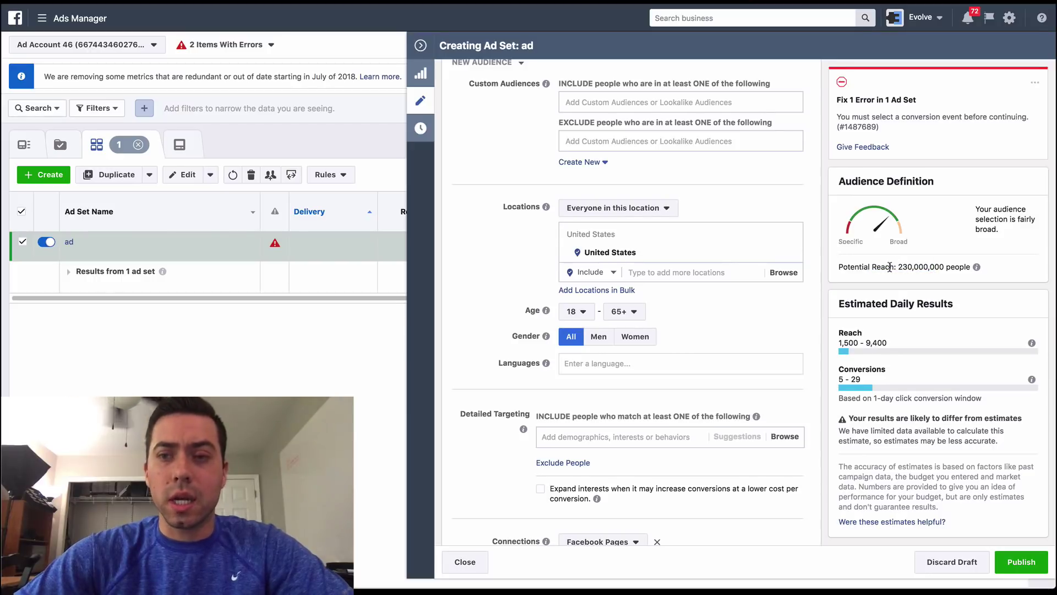
{"action": "scroll", "coordinate": [551, 247], "scroll_direction": "up", "scroll_amount": 3}
{"action": "scroll", "coordinate": [502, 238], "scroll_direction": "down", "scroll_amount": 1}
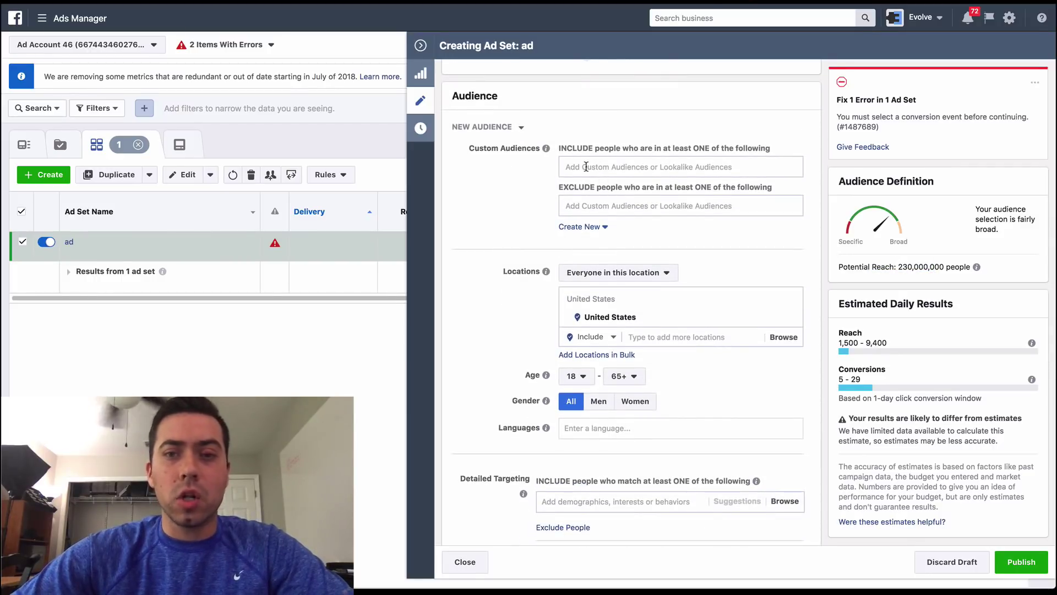
{"action": "scroll", "coordinate": [488, 242], "scroll_direction": "down", "scroll_amount": 4}
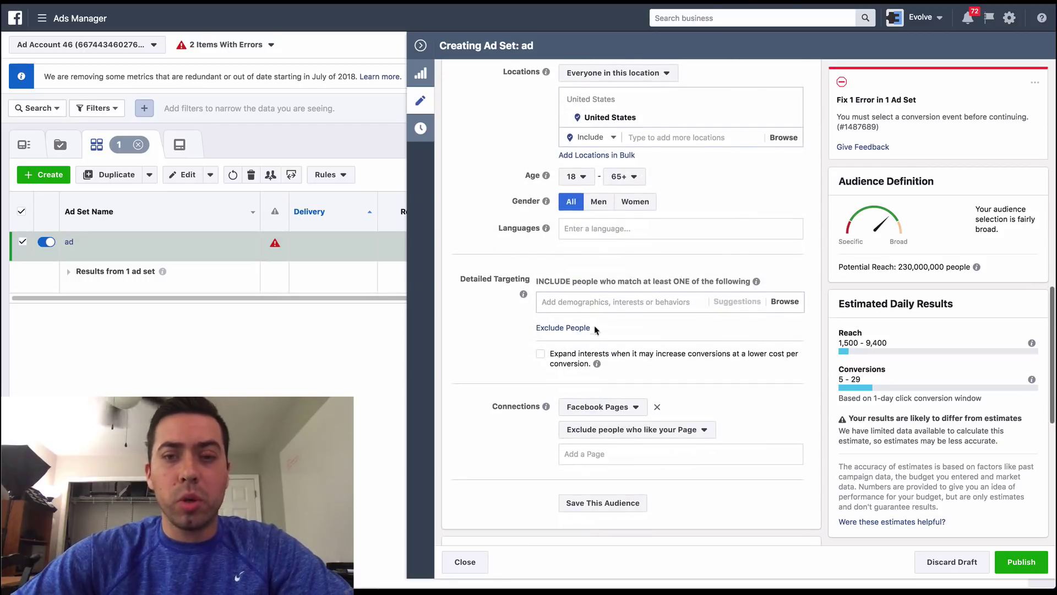
{"action": "scroll", "coordinate": [541, 307], "scroll_direction": "up", "scroll_amount": 2}
{"action": "mouse_move", "coordinate": [891, 267]}
{"action": "left_mouse_down"}
{"action": "mouse_move", "coordinate": [941, 267]}
{"action": "mouse_move", "coordinate": [894, 268]}
{"action": "left_mouse_up"}
{"action": "left_click", "coordinate": [939, 268]}
{"action": "left_click", "coordinate": [889, 269]}
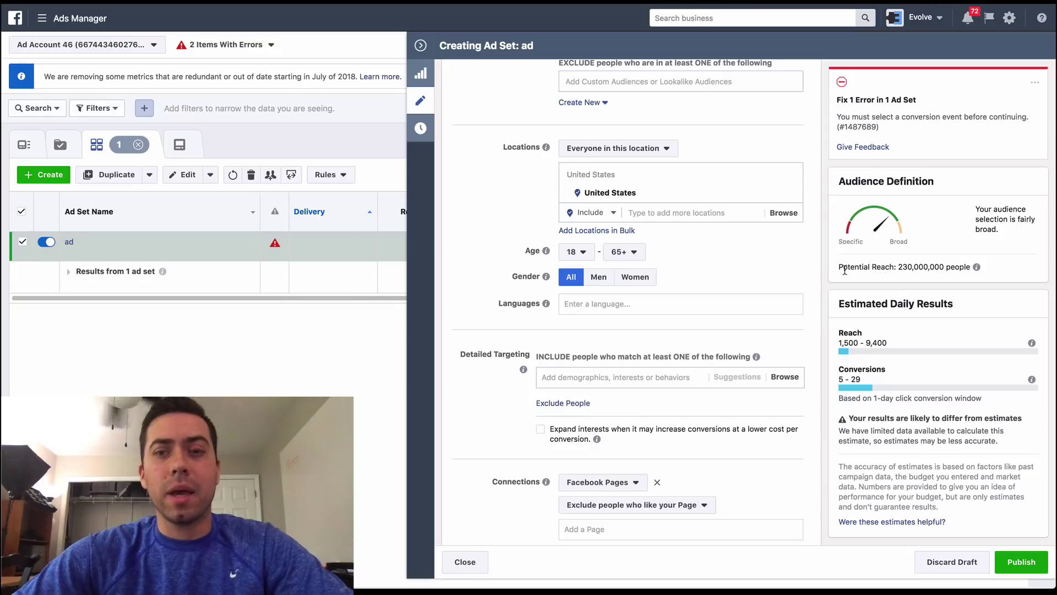
{"action": "scroll", "coordinate": [613, 434], "scroll_direction": "down", "scroll_amount": 2}
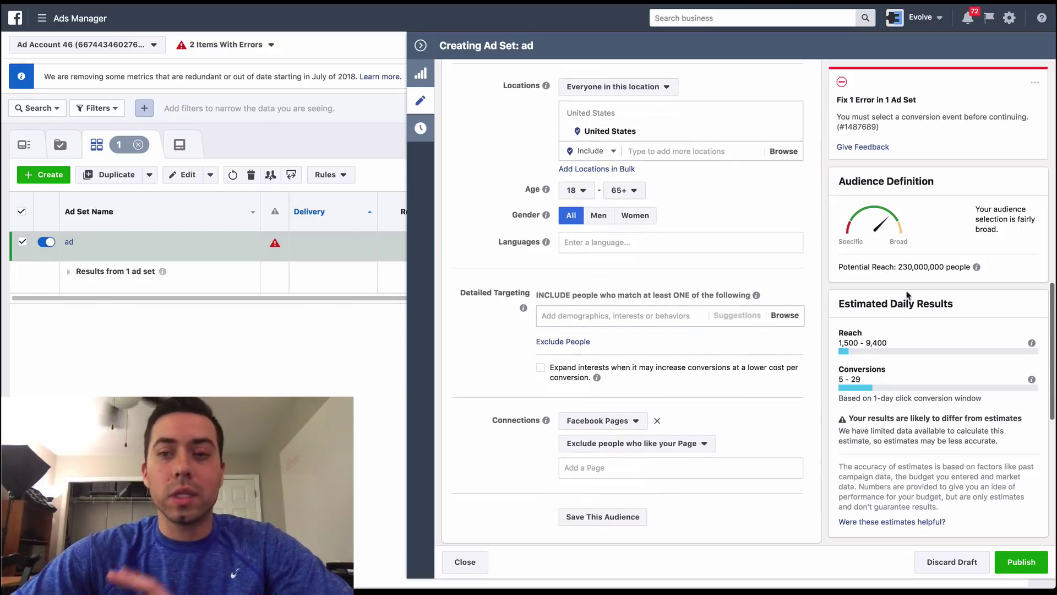
Examine the Potential Reach estimate alongside the audience's custom audience inclusion and exclusion fields, locations and Page connection
{"action": "left_click_drag", "start_coordinate": [935, 267], "coordinate": [887, 267]}
{"action": "left_click", "coordinate": [886, 267]}
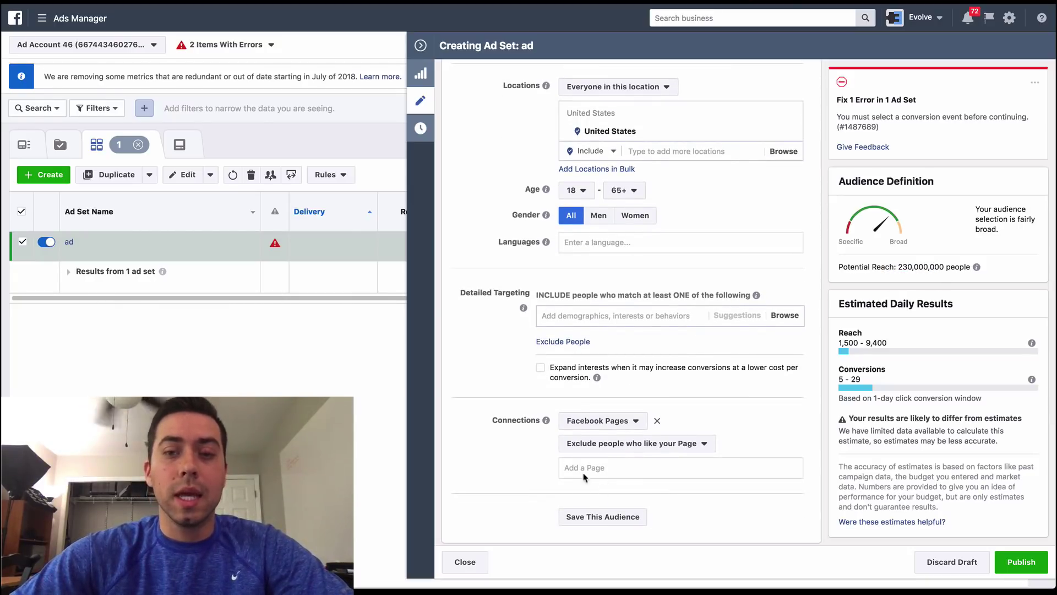
{"action": "scroll", "coordinate": [557, 466], "scroll_direction": "up", "scroll_amount": 4}
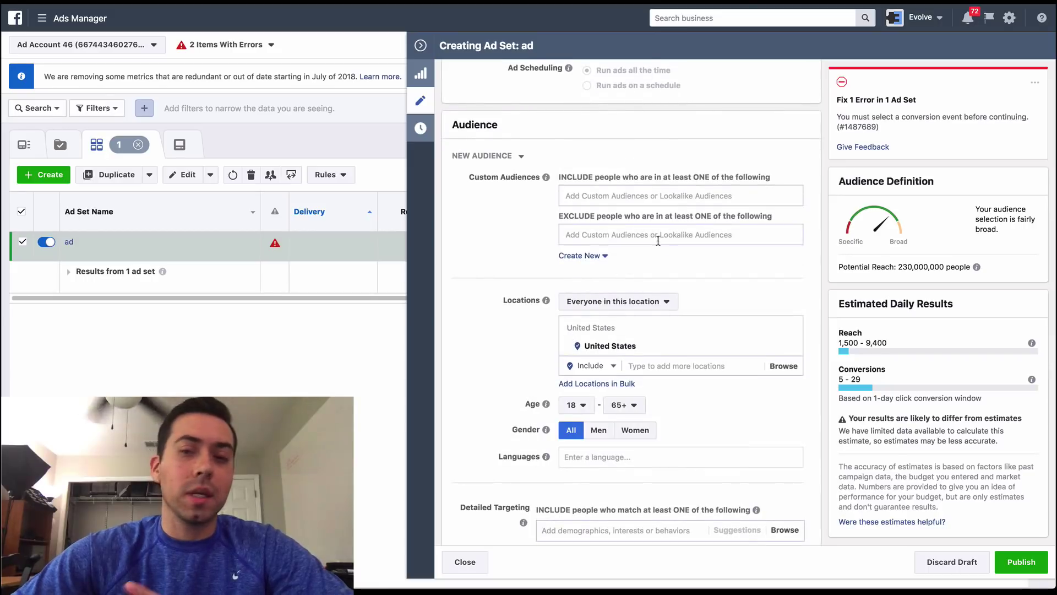
{"action": "left_click_drag", "start_coordinate": [893, 267], "coordinate": [939, 267]}
{"action": "left_click", "coordinate": [812, 280]}
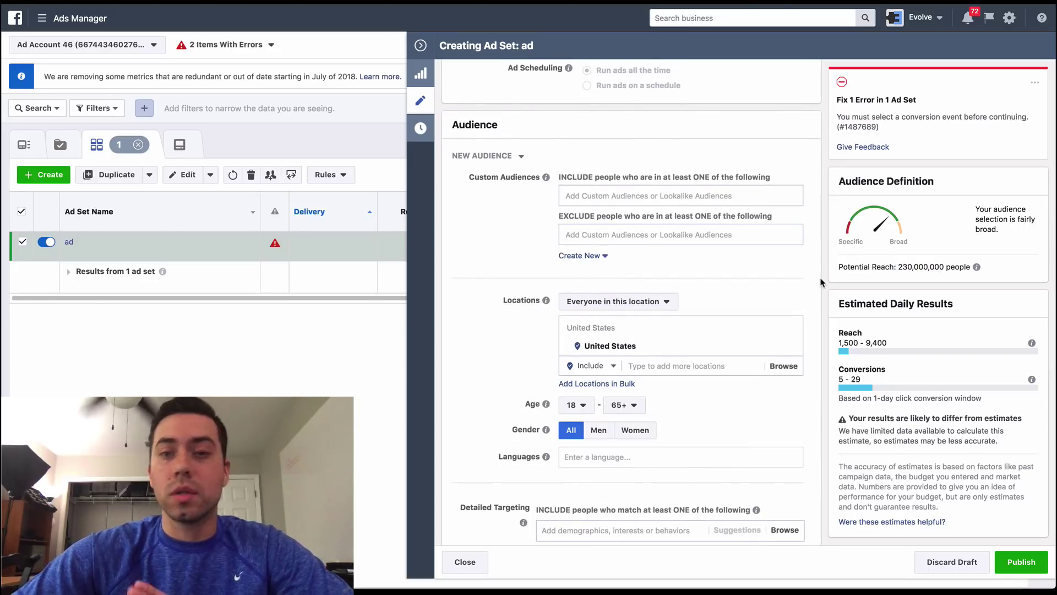
{"action": "scroll", "coordinate": [817, 281], "scroll_direction": "up", "scroll_amount": 1}
{"action": "scroll", "coordinate": [821, 282], "scroll_direction": "down", "scroll_amount": 2}
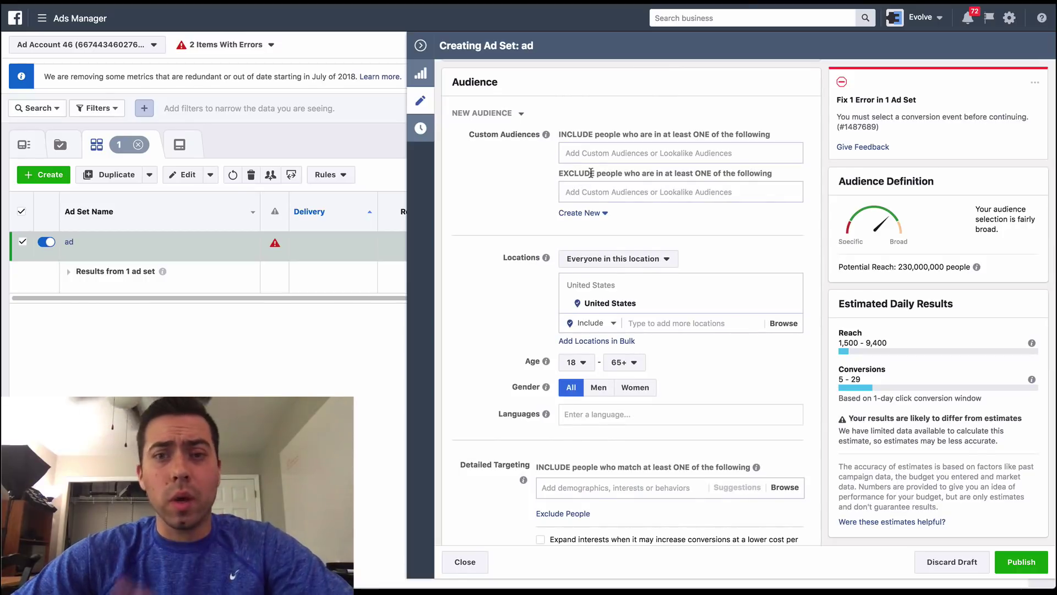
{"action": "scroll", "coordinate": [539, 177], "scroll_direction": "down", "scroll_amount": 4}
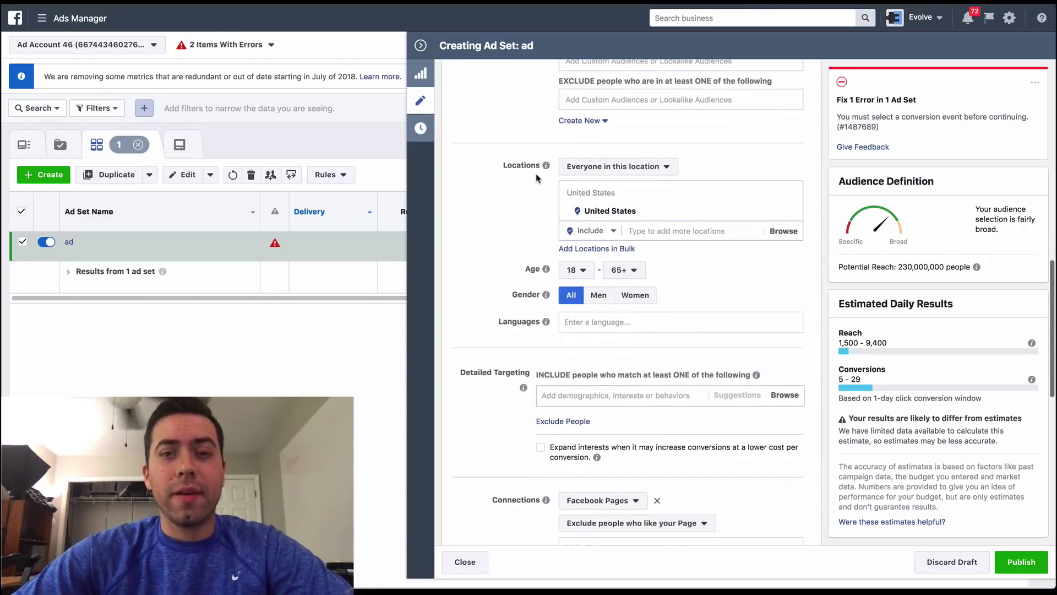
{"action": "scroll", "coordinate": [536, 179], "scroll_direction": "up", "scroll_amount": 1}
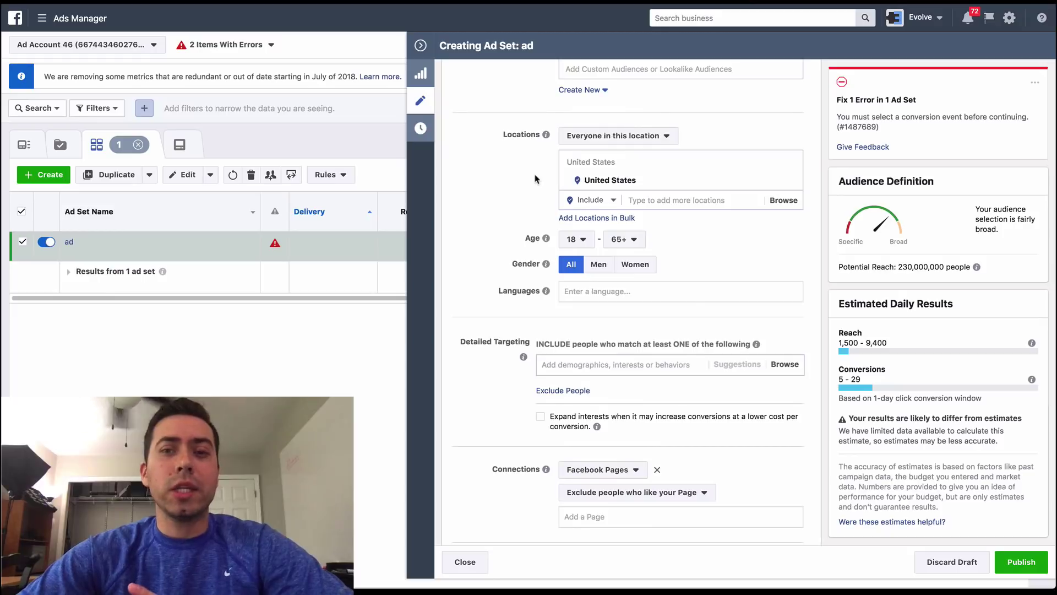
{"action": "scroll", "coordinate": [535, 178], "scroll_direction": "up", "scroll_amount": 4}
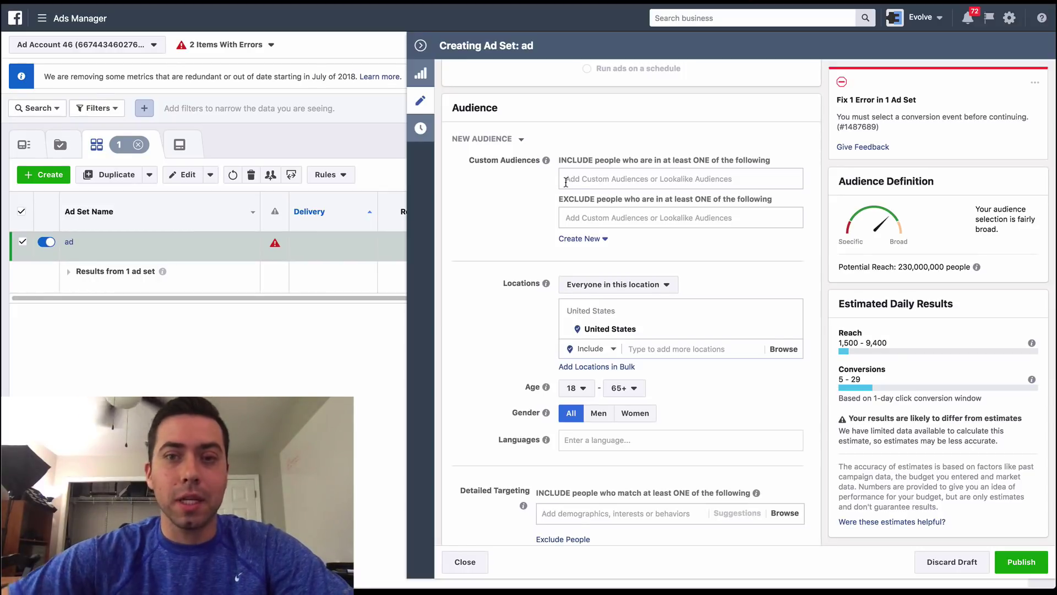
Search detailed targeting for admins and include the behaviors Business page admins and Facebook Page admins
{"action": "scroll", "coordinate": [555, 197], "scroll_direction": "down", "scroll_amount": 7}
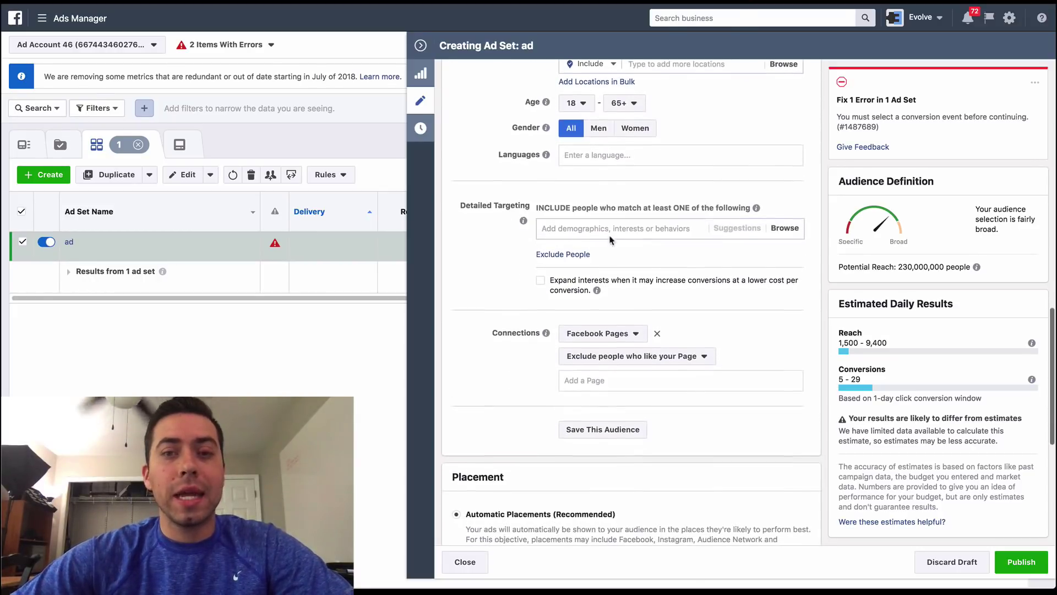
{"action": "left_click", "coordinate": [653, 228]}
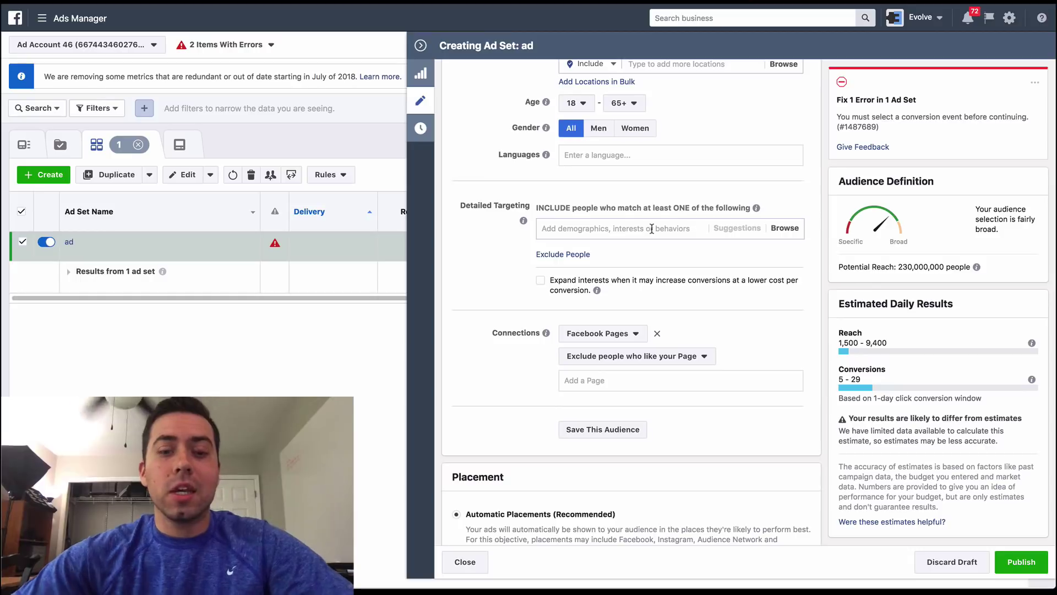
{"action": "type", "text": "facebook admins"}
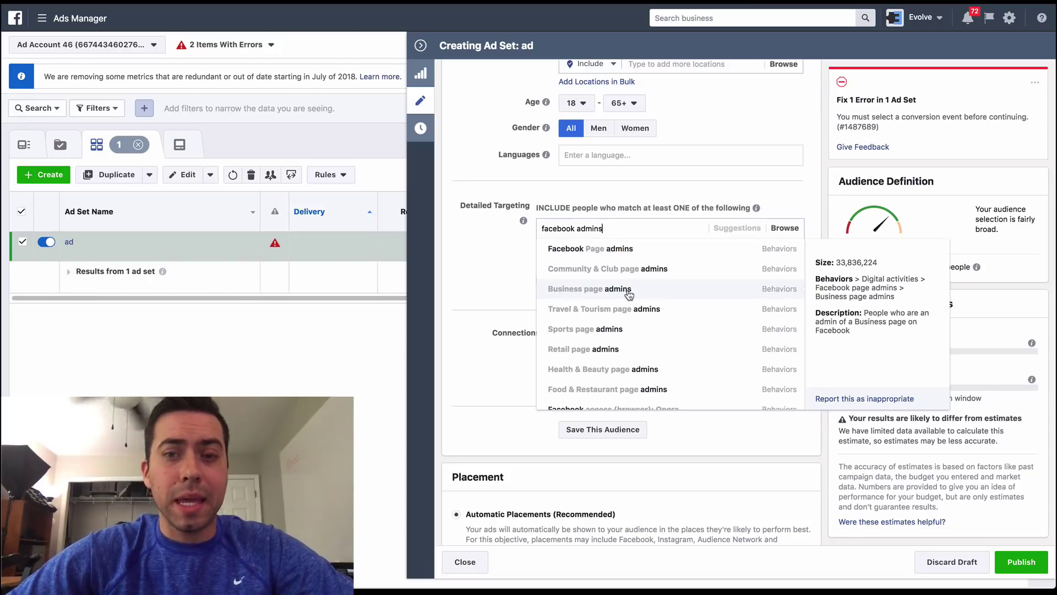
{"action": "key", "text": "ctrl+a"}
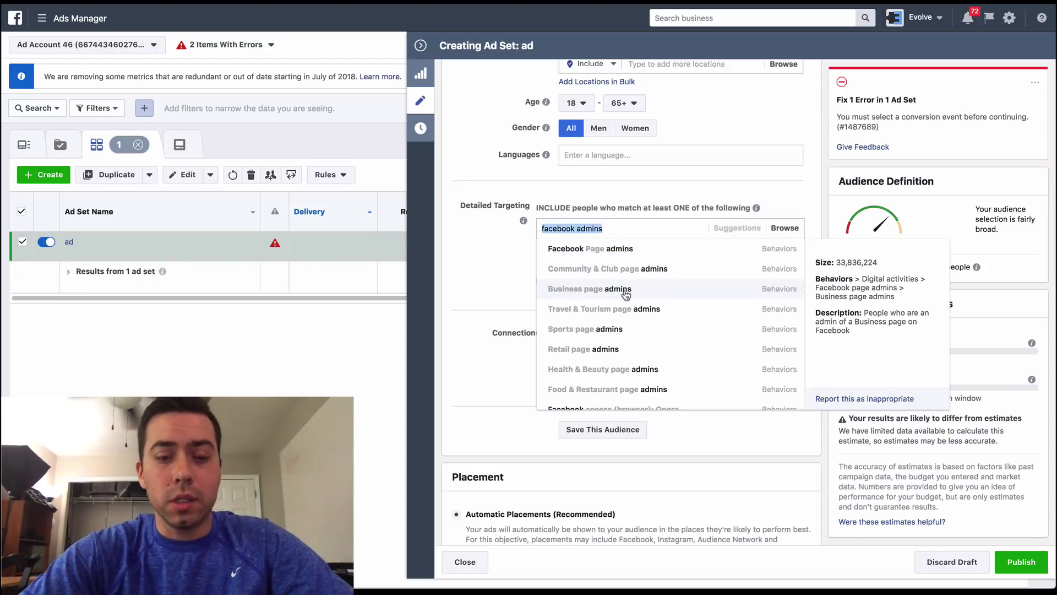
{"action": "type", "text": "adm"}
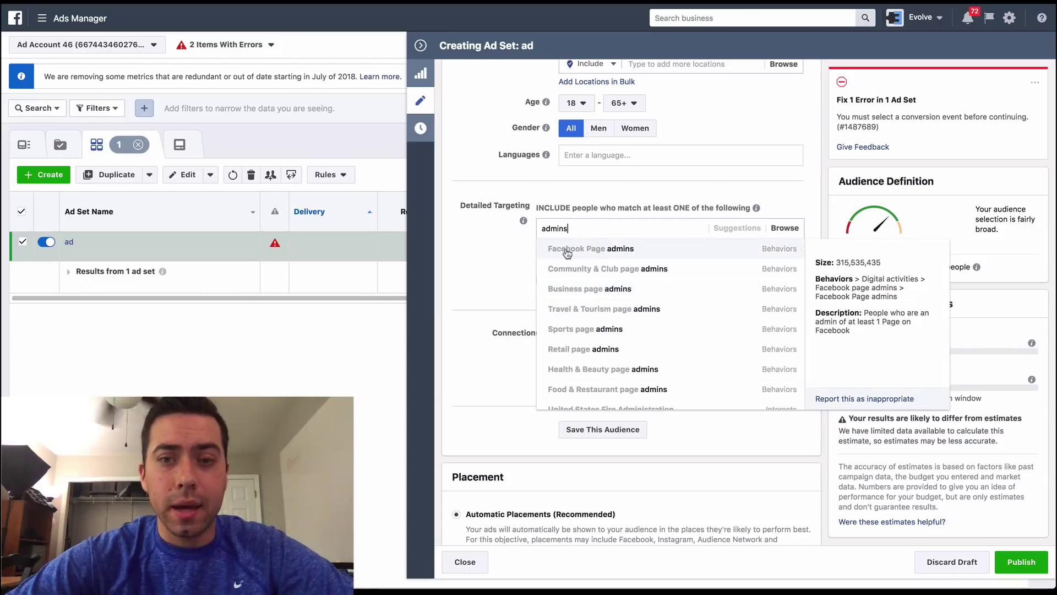
{"action": "left_click", "coordinate": [604, 291]}
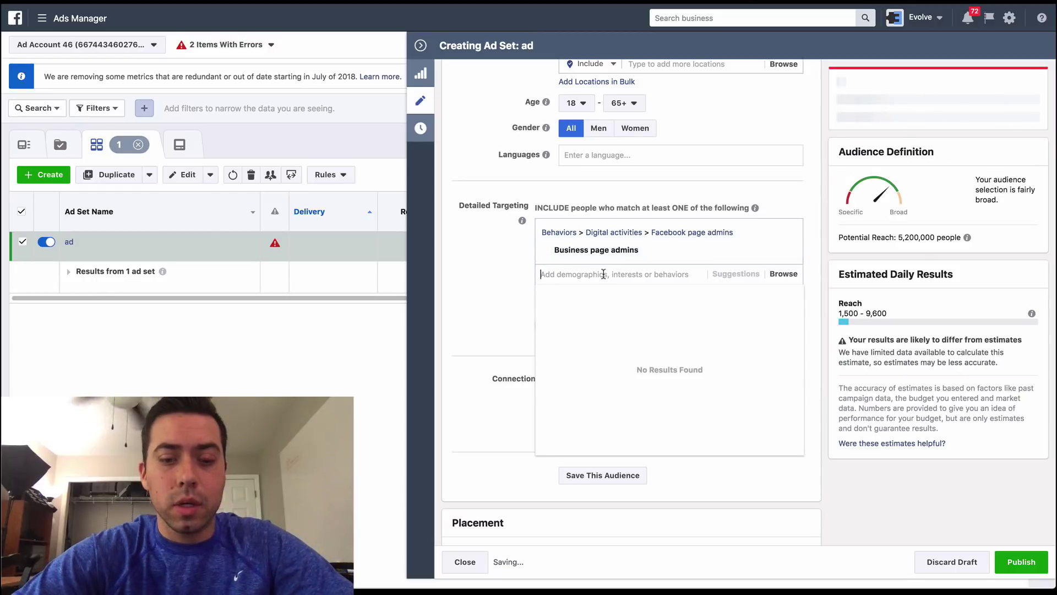
{"action": "type", "text": "admins"}
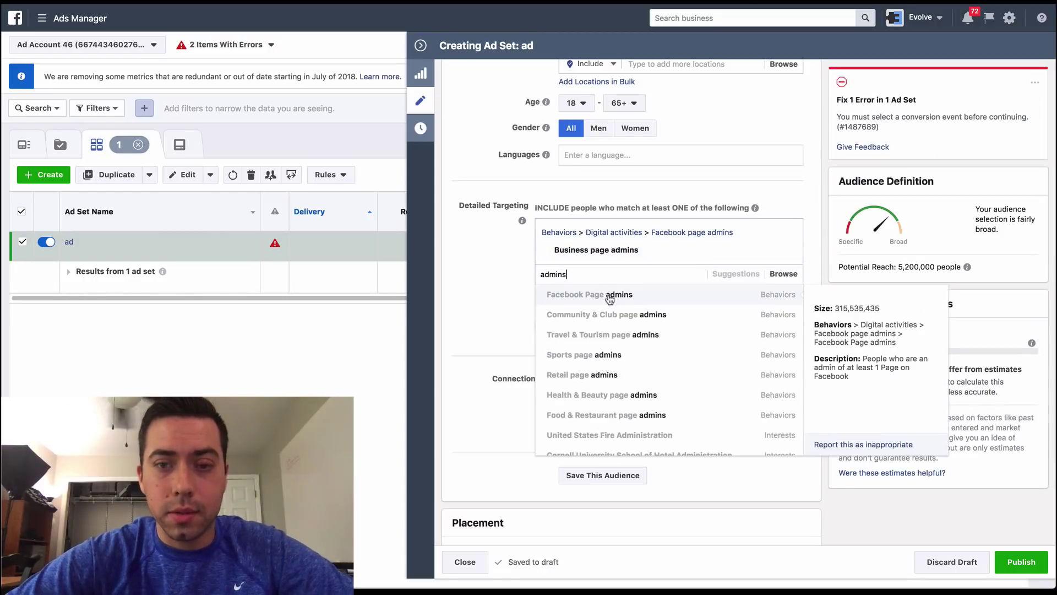
{"action": "left_click", "coordinate": [606, 290]}
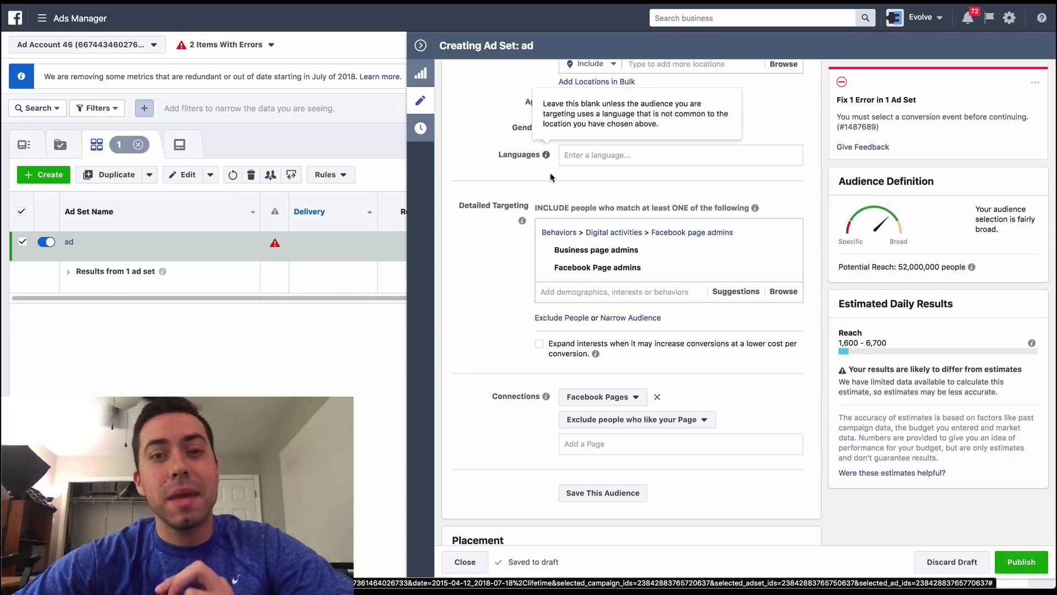
Include the Facebook Messenger interest in the ad set's detailed targeting
{"action": "left_click", "coordinate": [604, 292]}
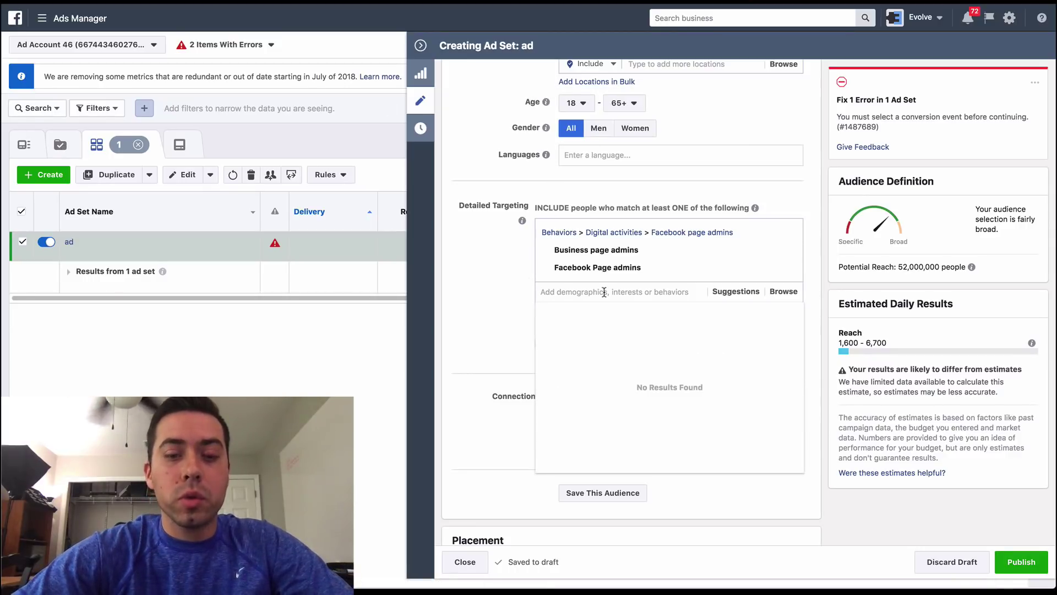
{"action": "type", "text": "messeng"}
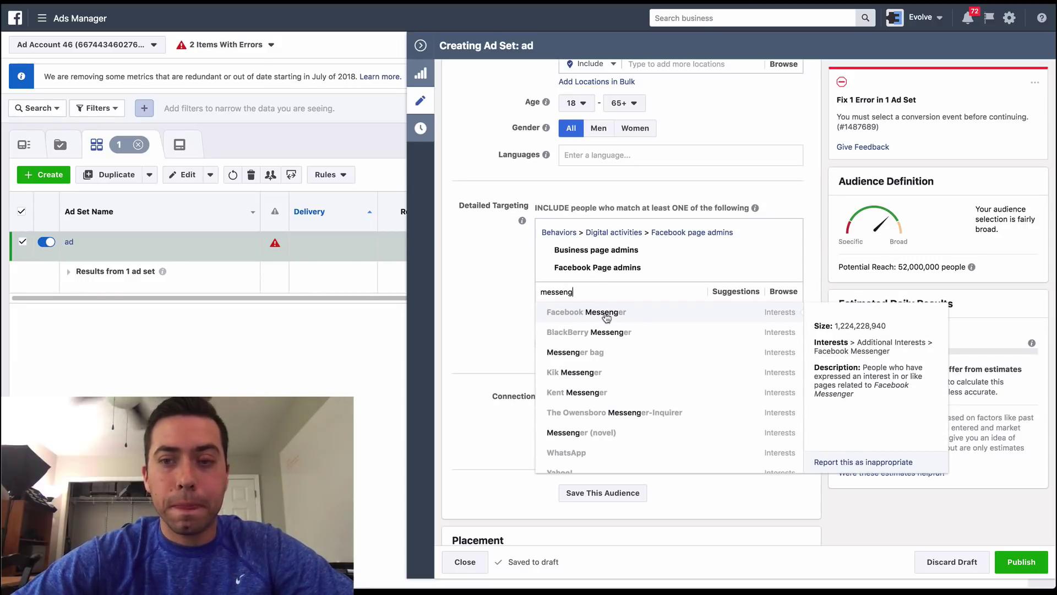
{"action": "left_click", "coordinate": [606, 312]}
{"action": "mouse_move", "coordinate": [599, 302]}
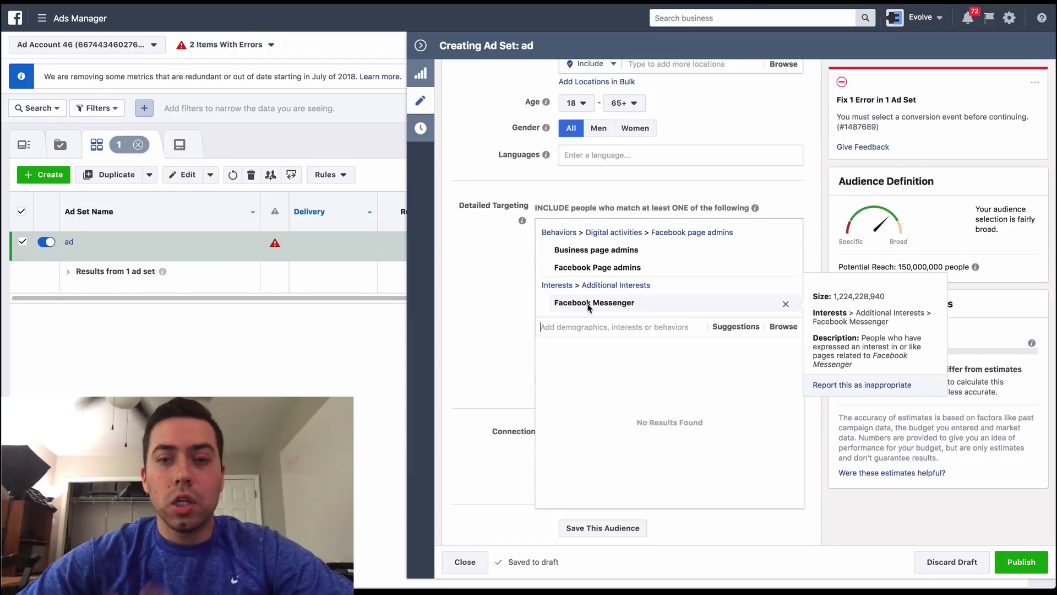
{"action": "left_click", "coordinate": [492, 302]}
{"action": "scroll", "coordinate": [493, 301], "scroll_direction": "down", "scroll_amount": 1}
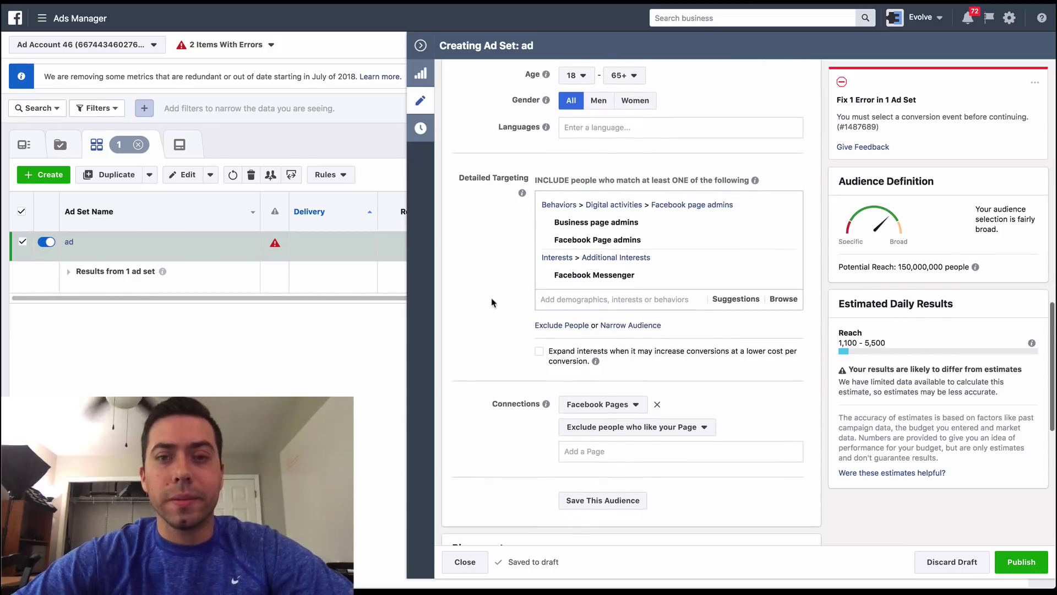
Include the home value demographic $300,000 - $499,999 in detailed targeting and read the notice about removing targeting options
{"action": "left_click", "coordinate": [611, 299]}
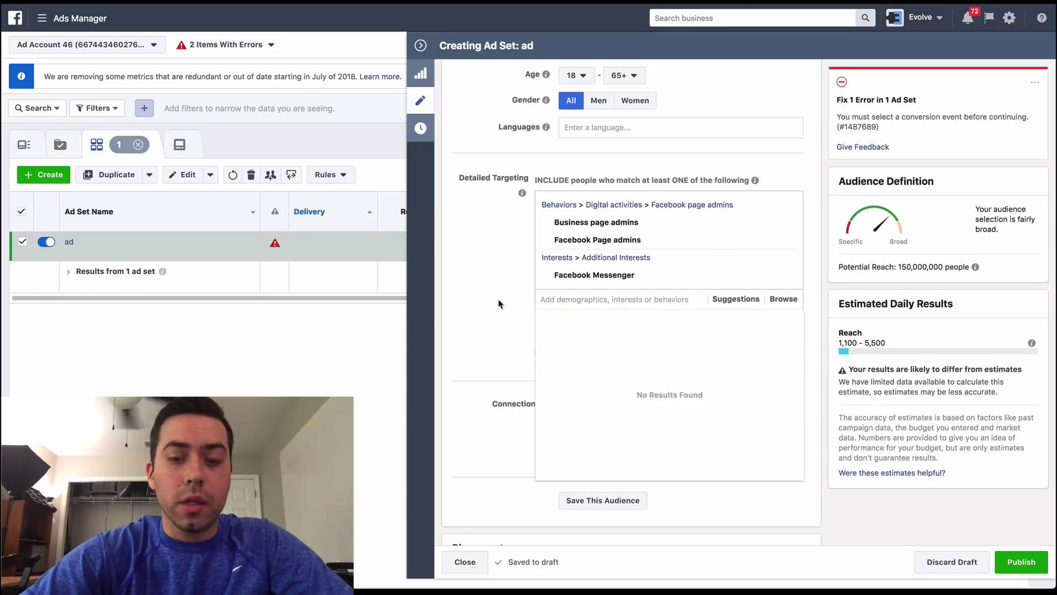
{"action": "type", "text": "home valu"}
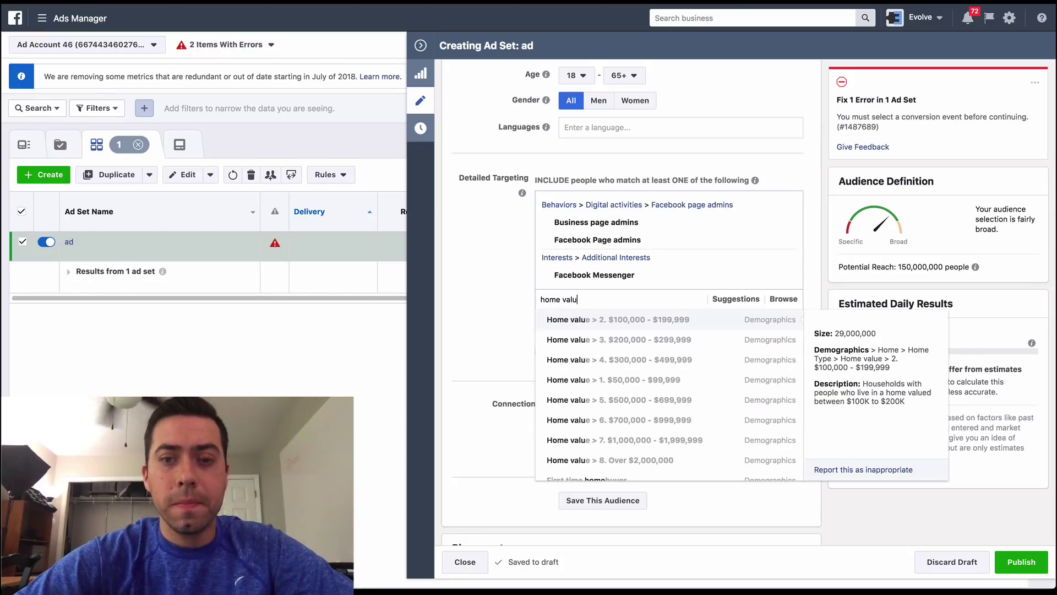
{"action": "left_click", "coordinate": [623, 363]}
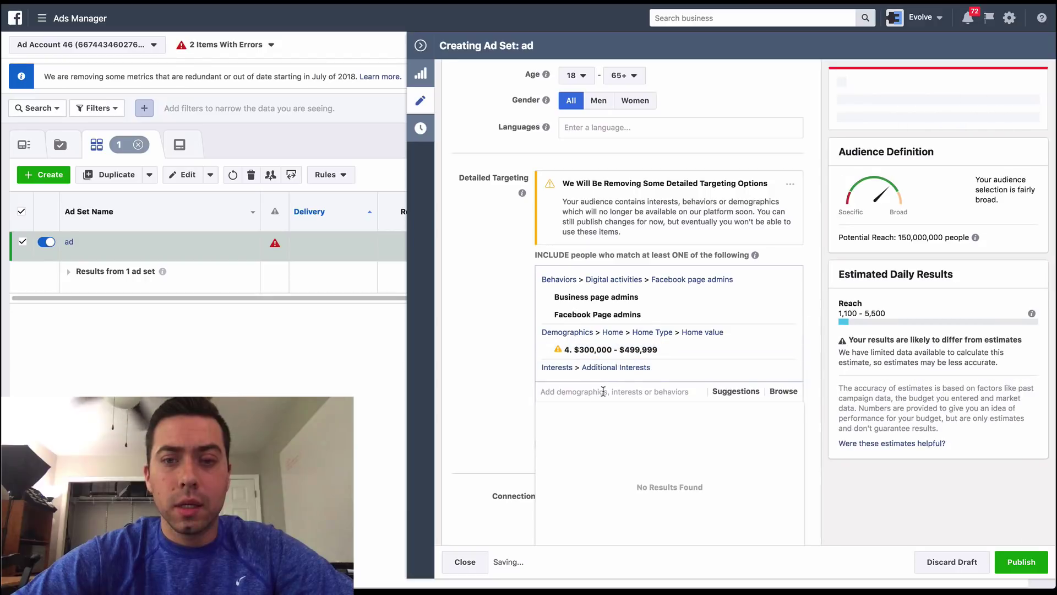
{"action": "left_click_drag", "start_coordinate": [562, 184], "coordinate": [722, 198]}
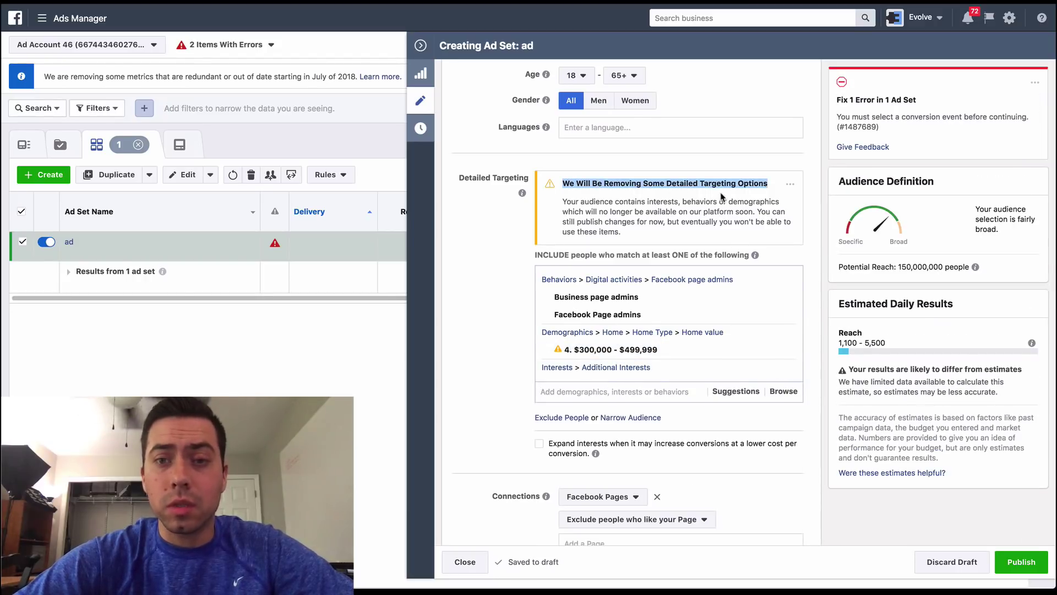
{"action": "left_click", "coordinate": [650, 231]}
{"action": "left_click_drag", "start_coordinate": [631, 231], "coordinate": [593, 207]}
{"action": "left_click", "coordinate": [593, 207]}
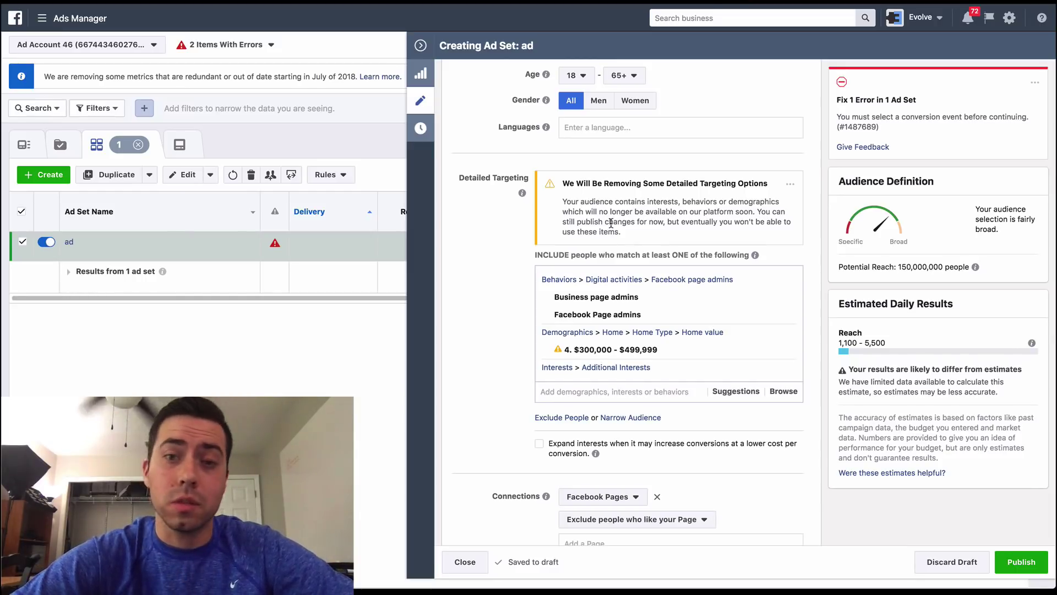
Search detailed targeting for home value again and include the $500,000 - $699,999 range
{"action": "left_click", "coordinate": [599, 392]}
{"action": "type", "text": "home value"}
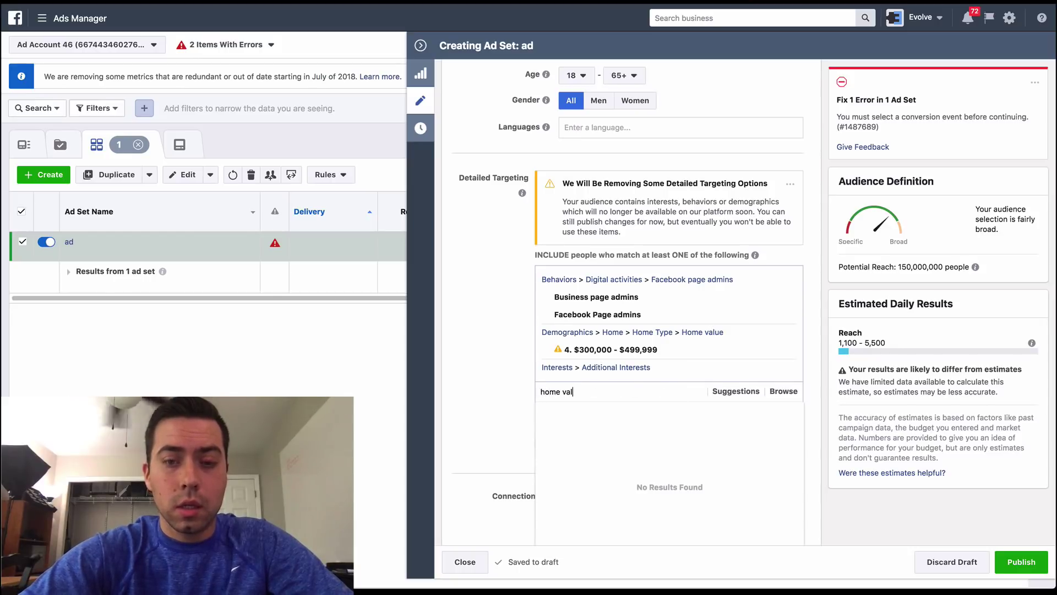
{"action": "key", "text": "shift+Left"}
{"action": "key", "text": "shift+Left"}
{"action": "key", "text": "shift+Left"}
{"action": "key", "text": "shift+Left"}
{"action": "key", "text": "shift+Left"}
{"action": "key", "text": "shift+Left"}
{"action": "key", "text": "shift+Left"}
{"action": "key", "text": "shift+Left"}
{"action": "key", "text": "shift+Left"}
{"action": "key", "text": "shift+Left"}
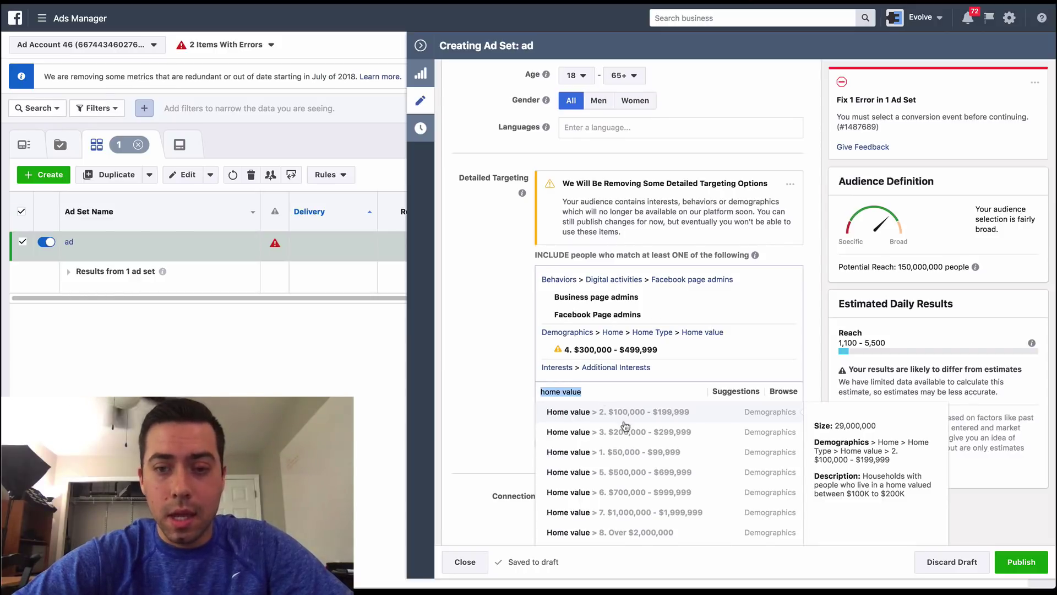
{"action": "mouse_move", "coordinate": [579, 353]}
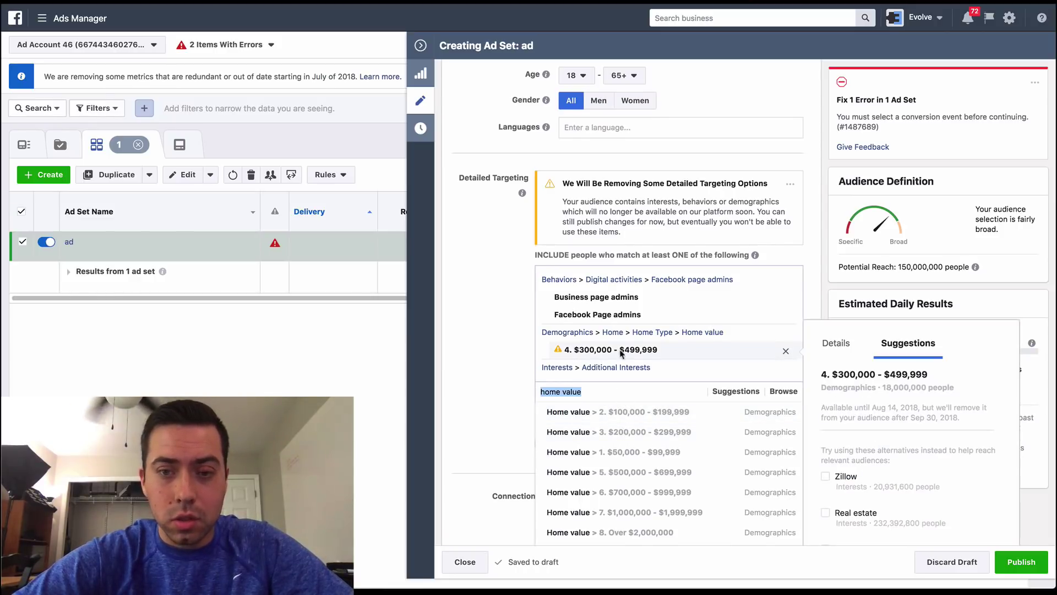
{"action": "left_click", "coordinate": [627, 474]}
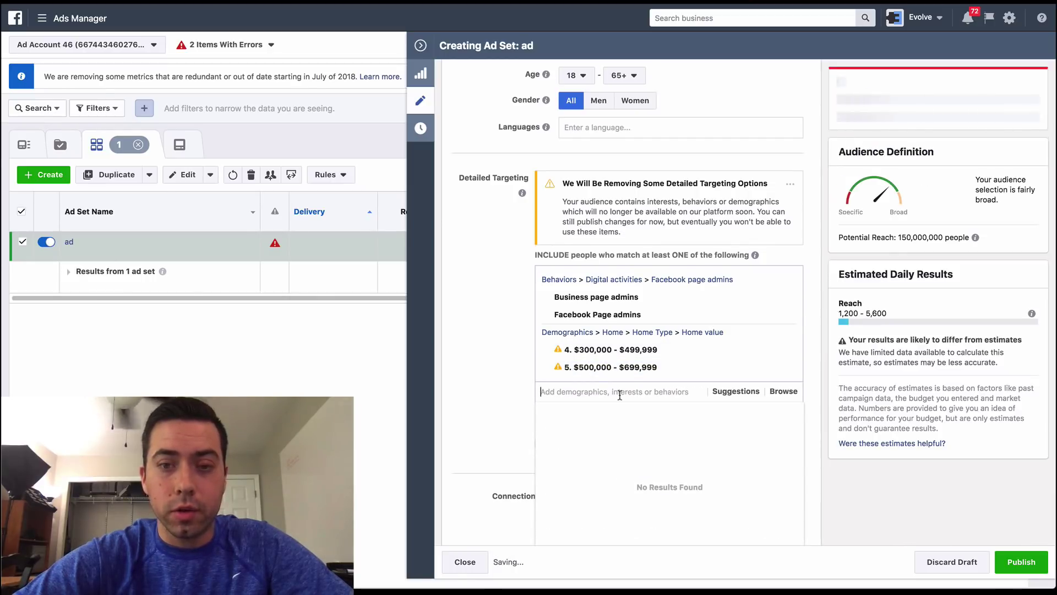
Include the home value ranges $700,000 - $999,999 and Over $2,000,000, and check the list of included targeting options
{"action": "type", "text": "home value"}
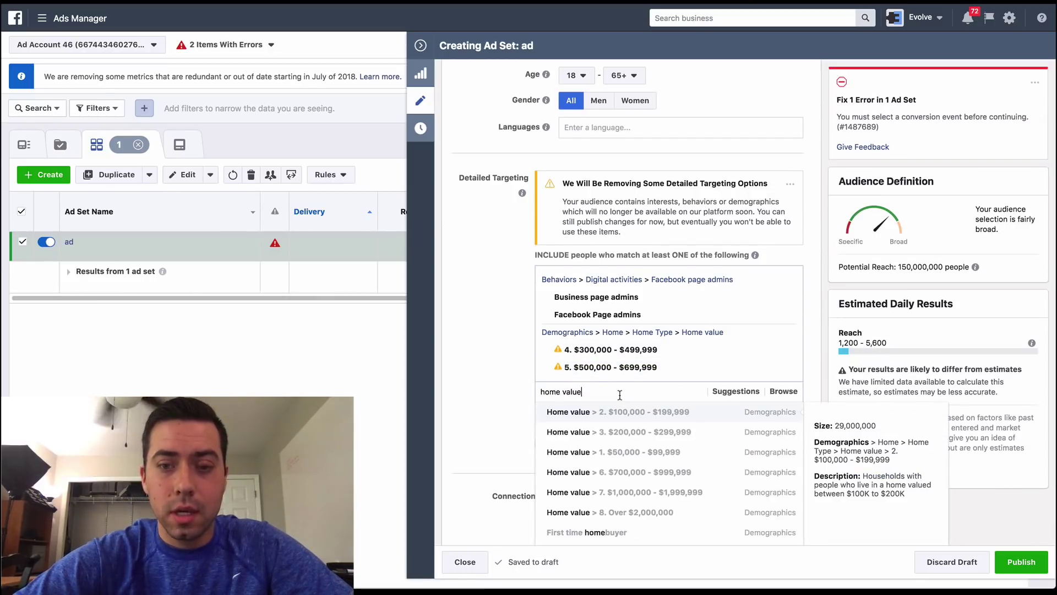
{"action": "left_click", "coordinate": [629, 472]}
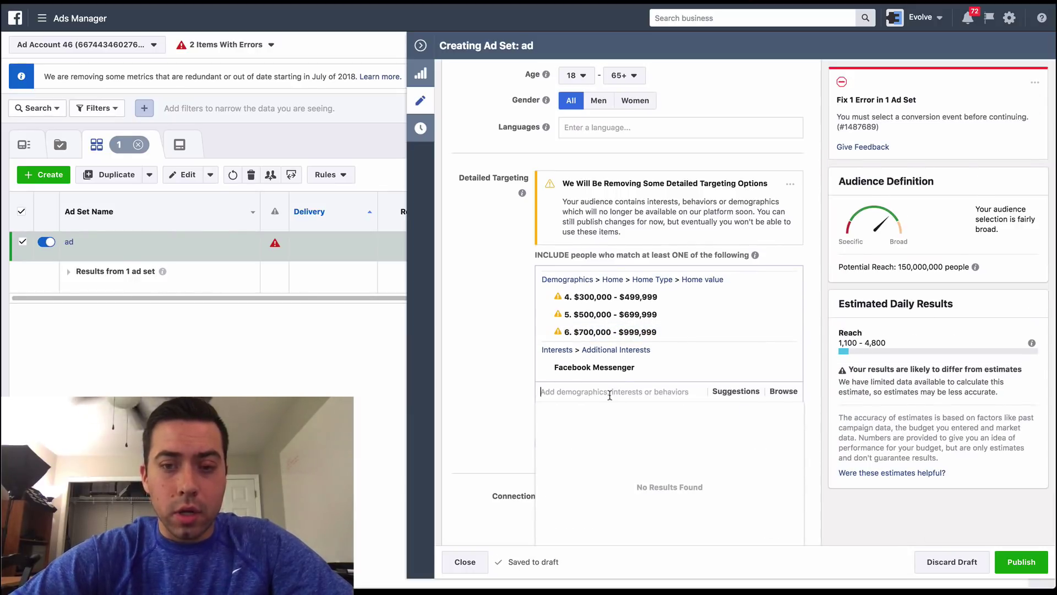
{"action": "type", "text": "home value"}
{"action": "left_click", "coordinate": [620, 492]}
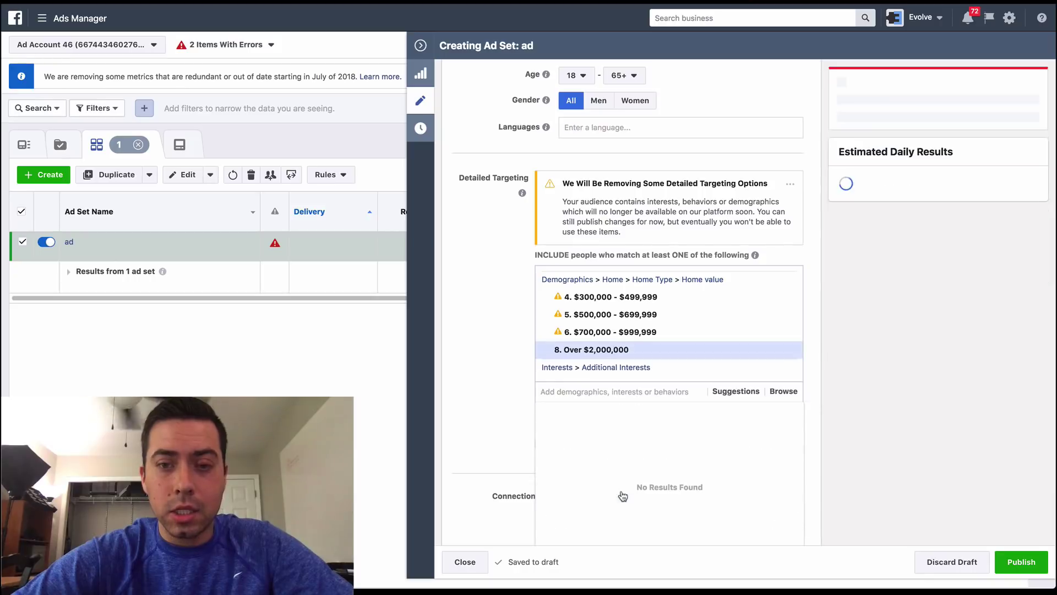
{"action": "left_click", "coordinate": [484, 396]}
{"action": "scroll", "coordinate": [573, 393], "scroll_direction": "up", "scroll_amount": 2}
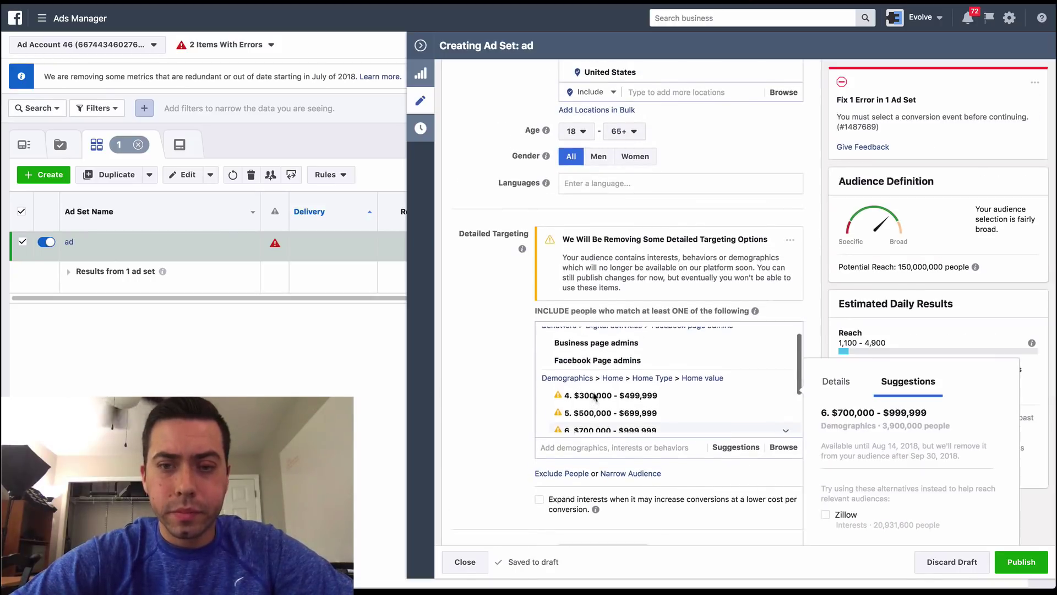
{"action": "scroll", "coordinate": [595, 396], "scroll_direction": "down", "scroll_amount": 3}
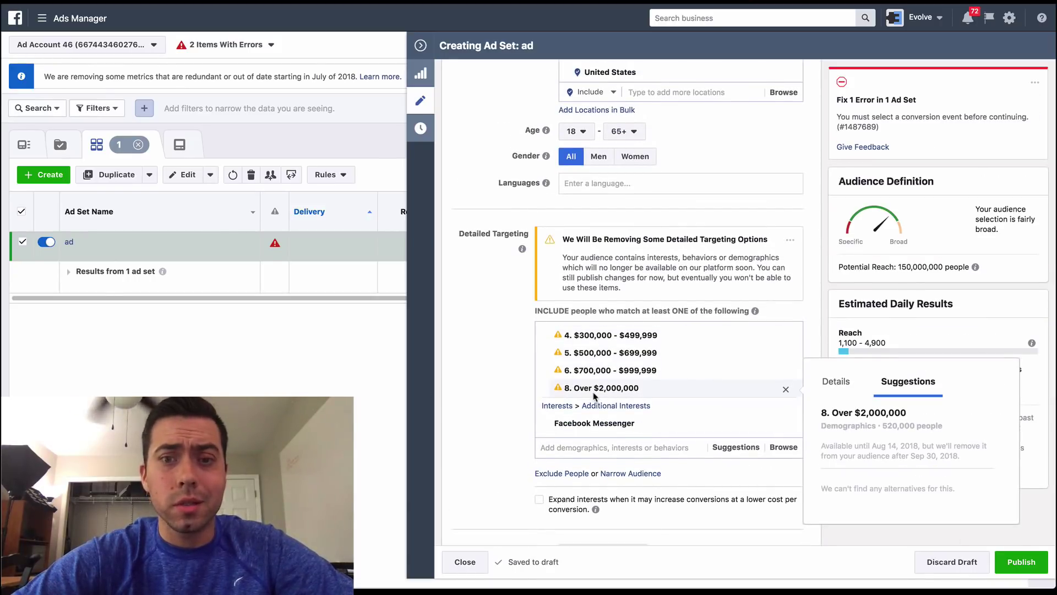
{"action": "scroll", "coordinate": [520, 395], "scroll_direction": "down", "scroll_amount": 1}
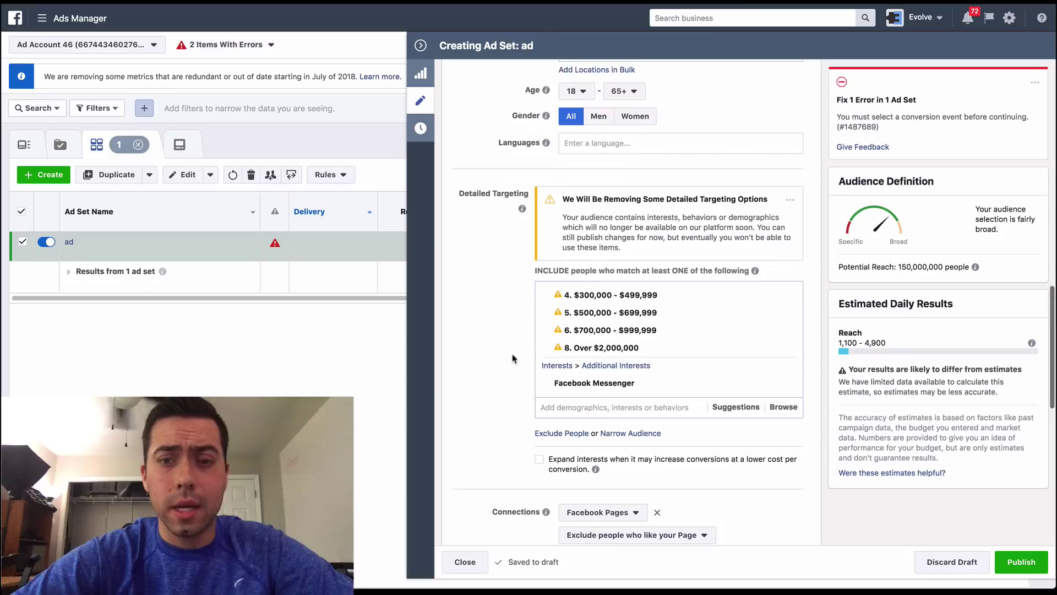
Search detailed targeting for net worth and include the net worth range $250,000 - $499,999
{"action": "left_click", "coordinate": [614, 409]}
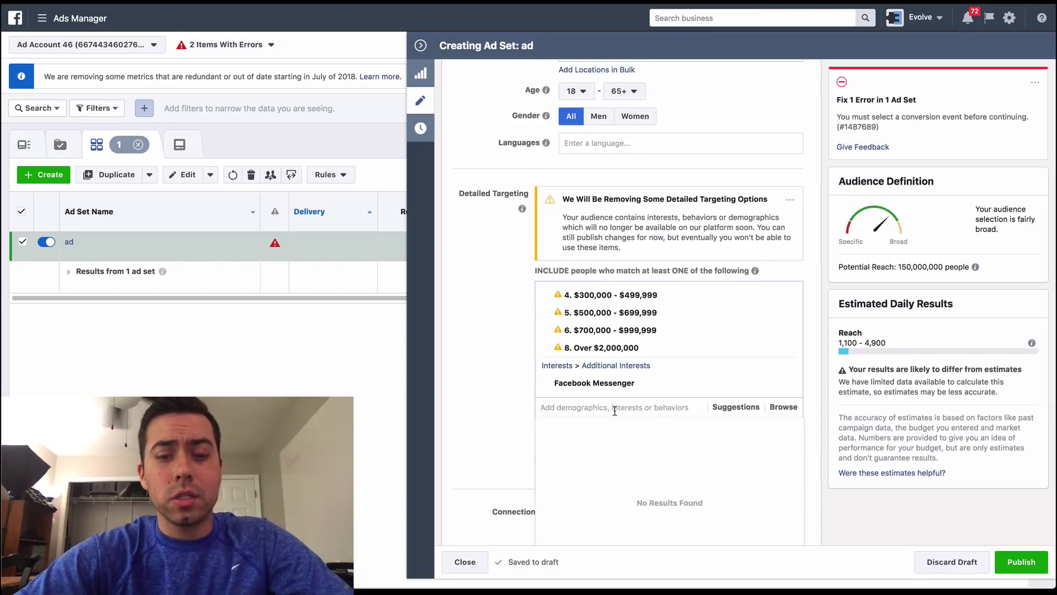
{"action": "type", "text": "net worth"}
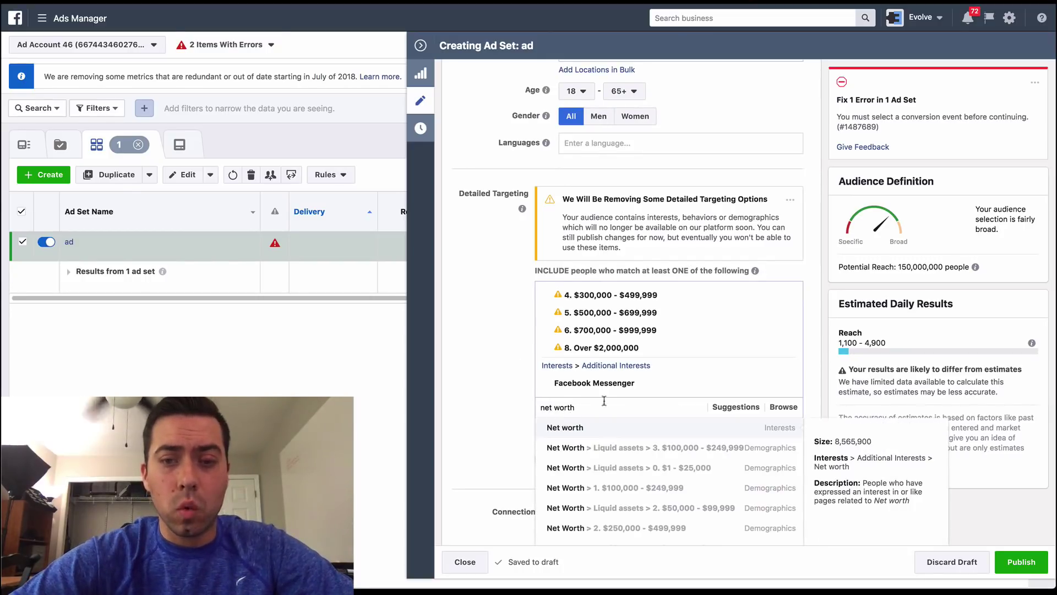
{"action": "scroll", "coordinate": [485, 289], "scroll_direction": "down", "scroll_amount": 2}
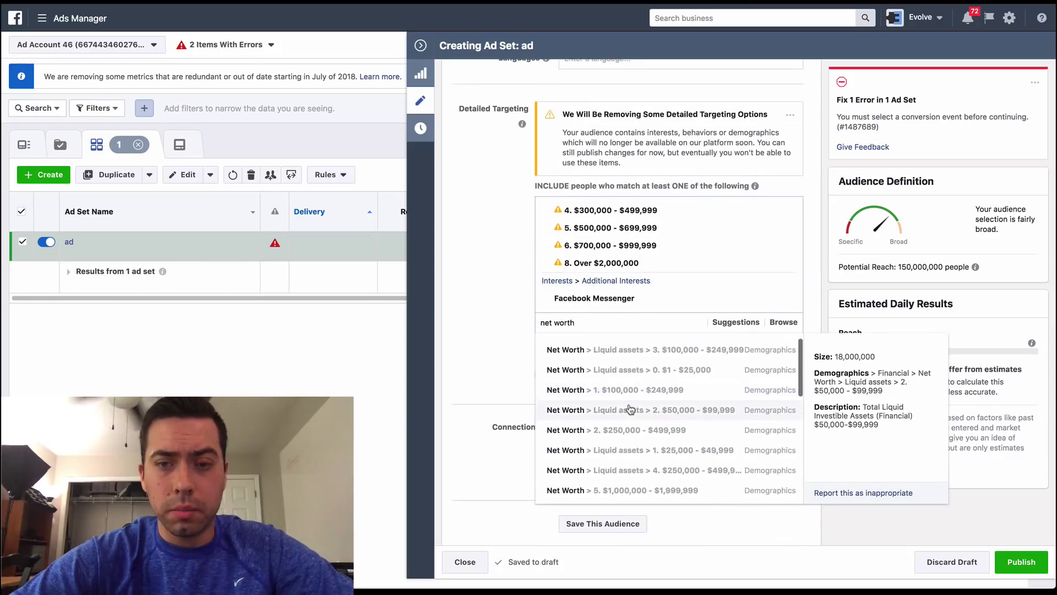
{"action": "scroll", "coordinate": [630, 407], "scroll_direction": "down", "scroll_amount": 1}
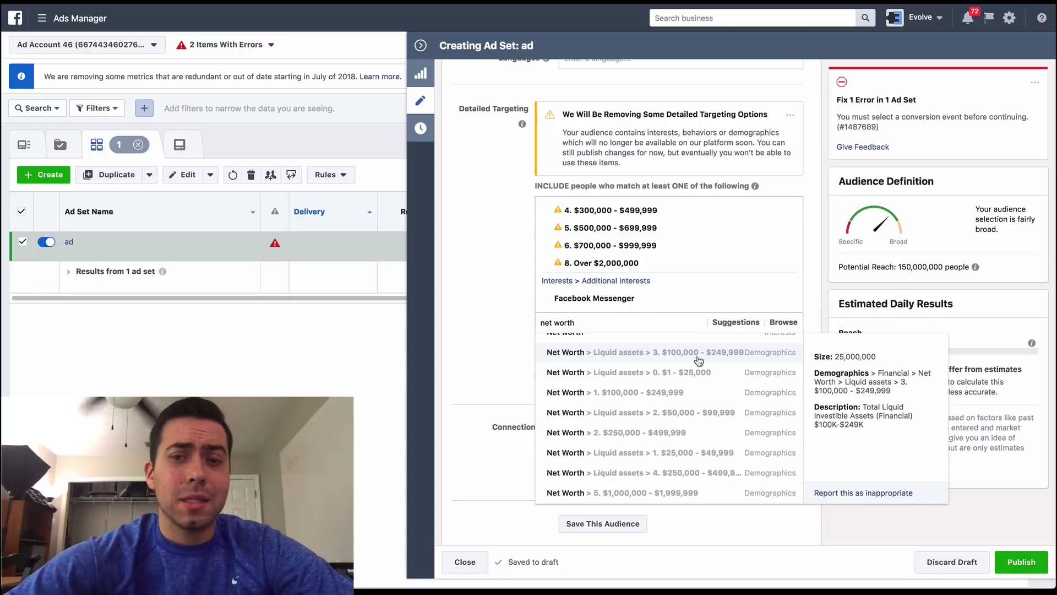
{"action": "scroll", "coordinate": [661, 393], "scroll_direction": "down", "scroll_amount": 1}
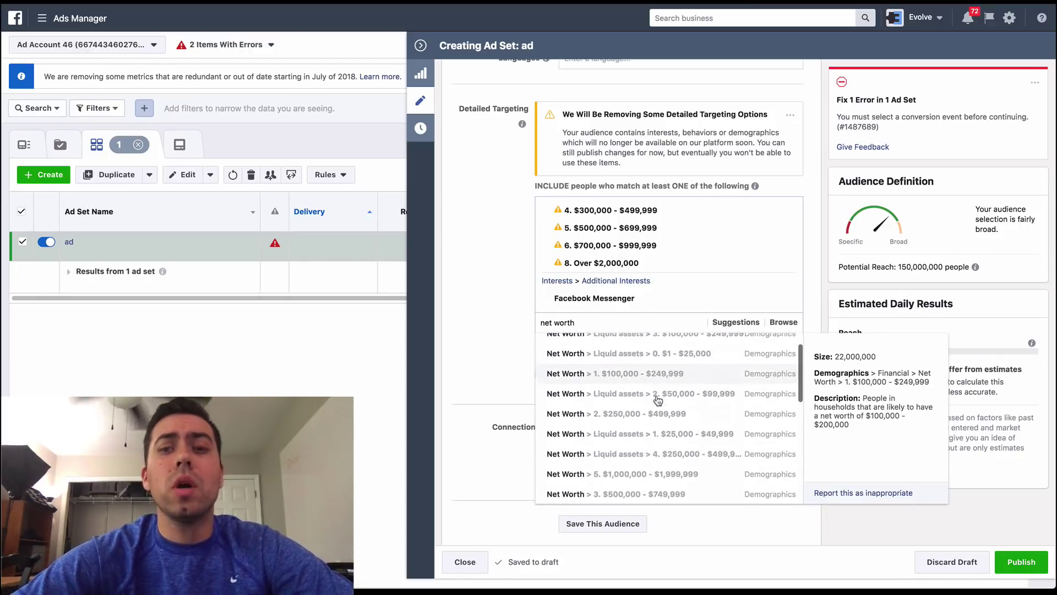
{"action": "scroll", "coordinate": [658, 400], "scroll_direction": "up", "scroll_amount": 1}
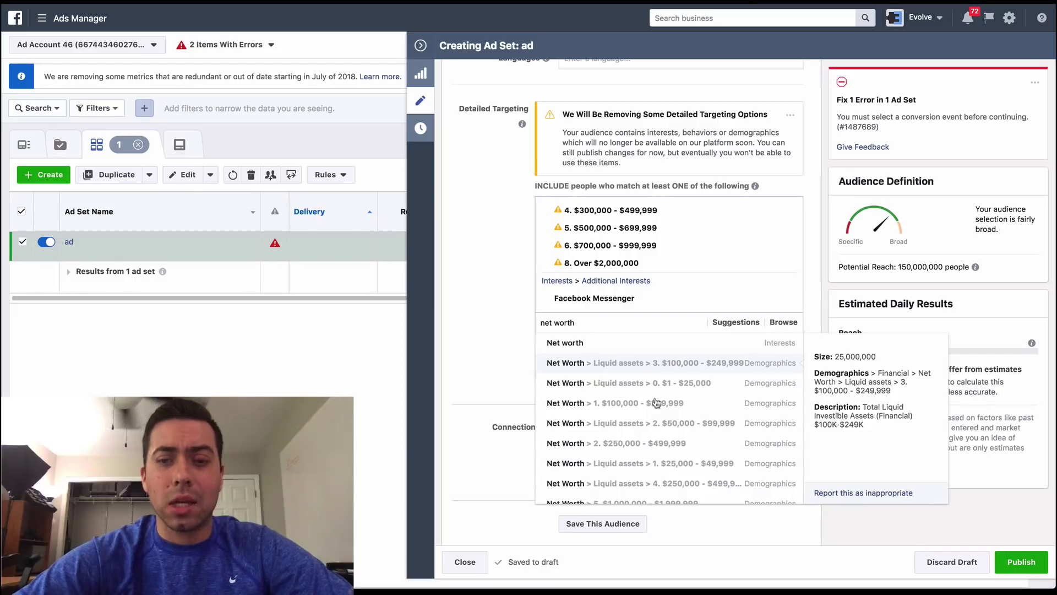
{"action": "scroll", "coordinate": [655, 402], "scroll_direction": "down", "scroll_amount": 2}
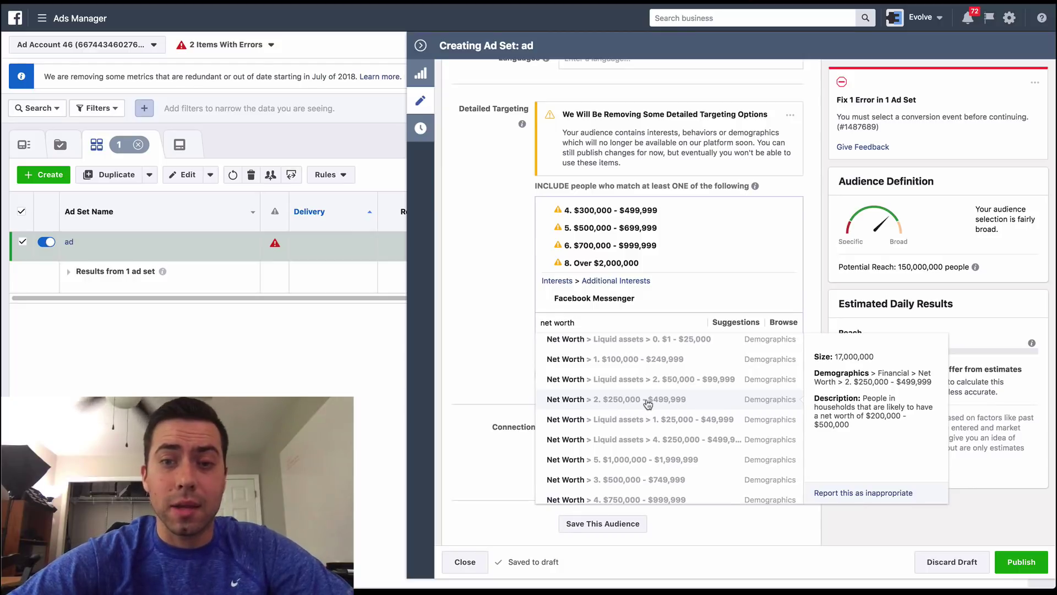
{"action": "left_click", "coordinate": [604, 404]}
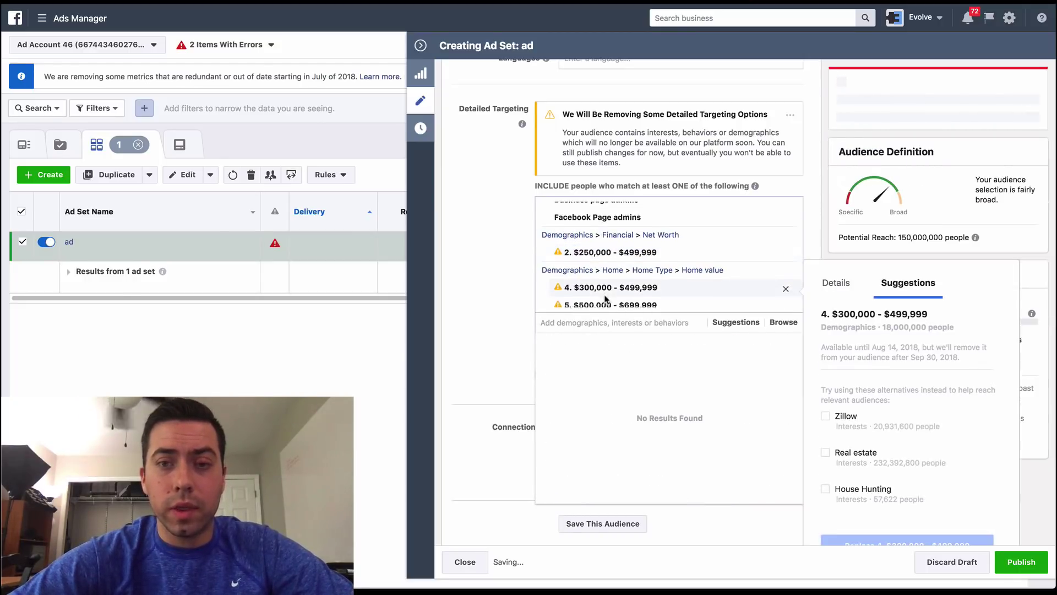
Search detailed targeting for vehicle price and include the $40,000 - $50,000 range
{"action": "scroll", "coordinate": [600, 292], "scroll_direction": "down", "scroll_amount": 2}
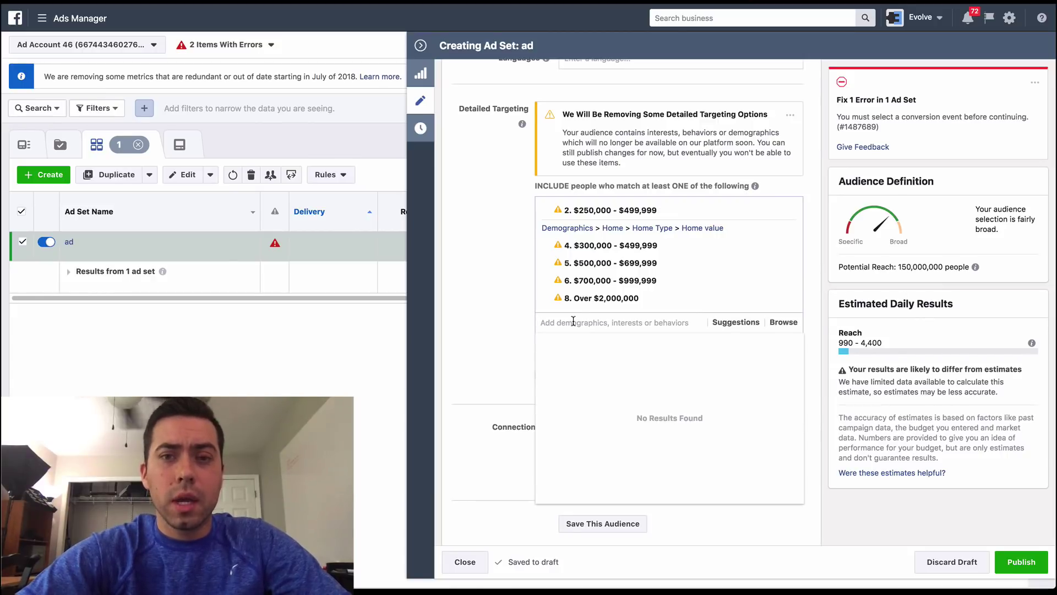
{"action": "type", "text": "vehicle"}
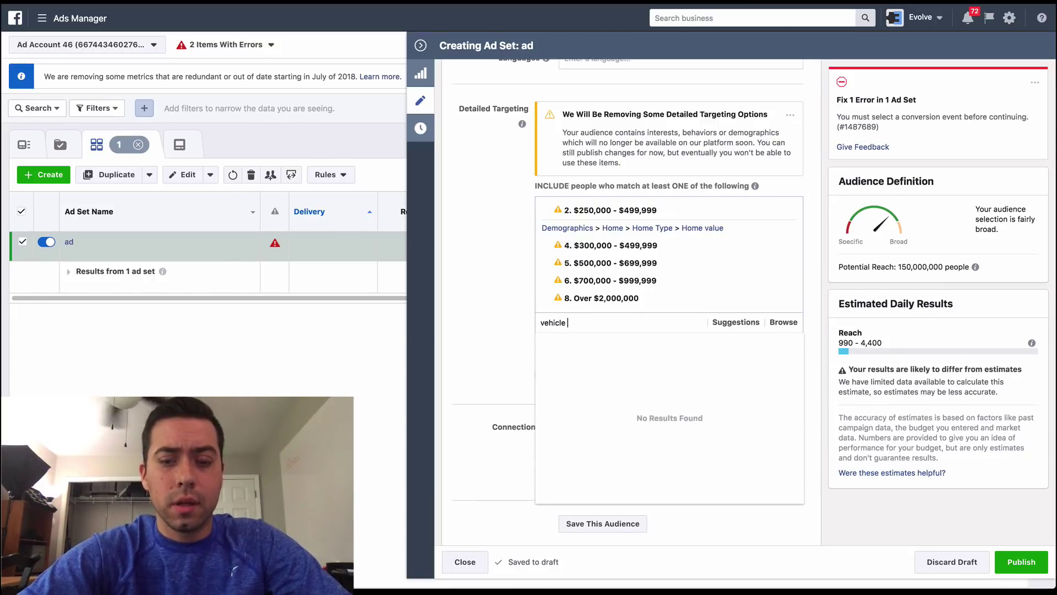
{"action": "type", "text": " va"}
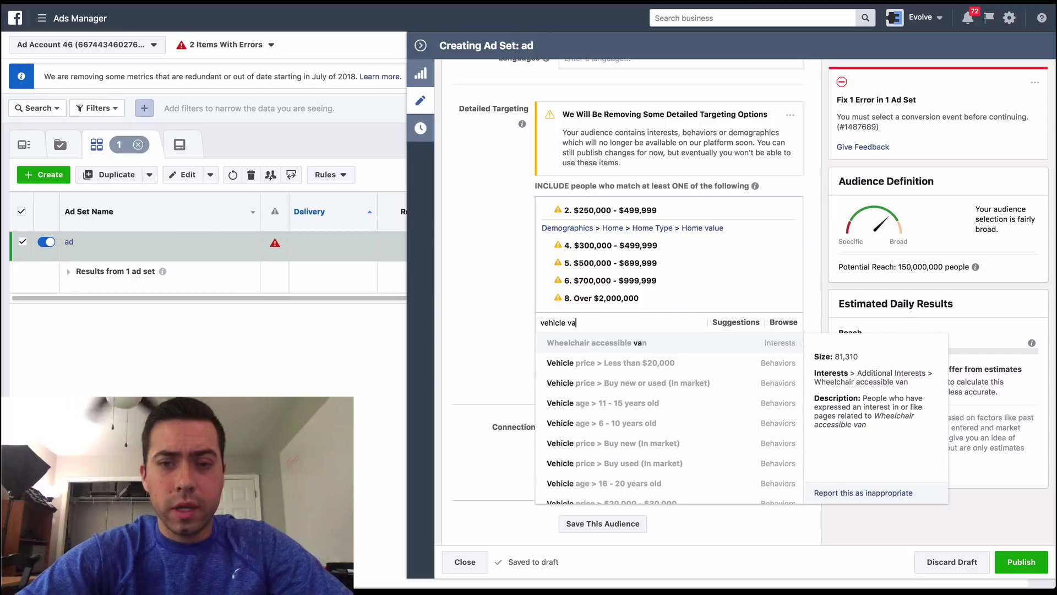
{"action": "key", "text": "BackSpace"}
{"action": "key", "text": "BackSpace"}
{"action": "type", "text": "price"}
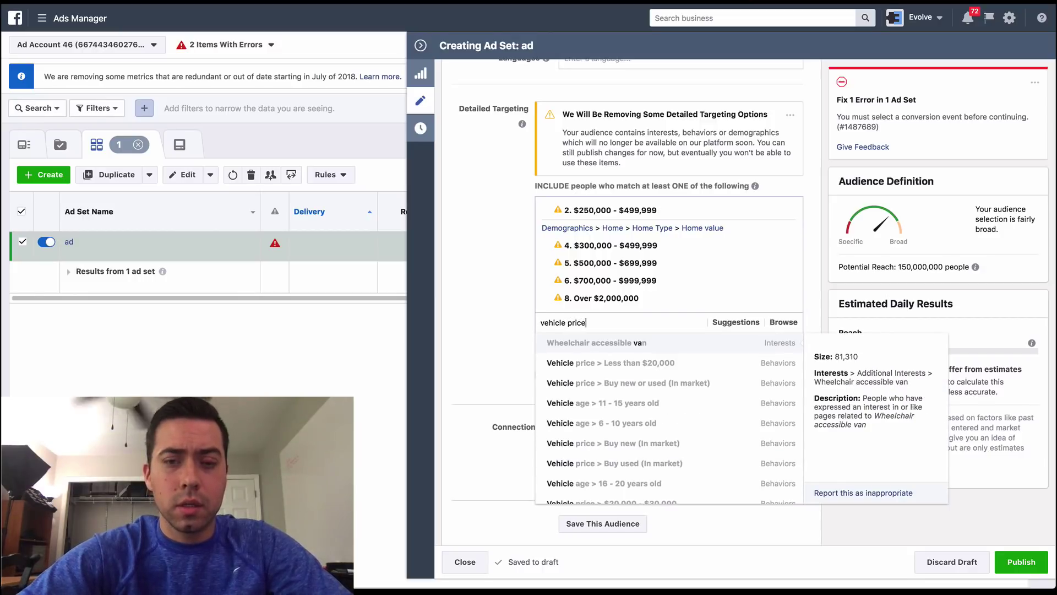
{"action": "key", "text": "ctrl+a"}
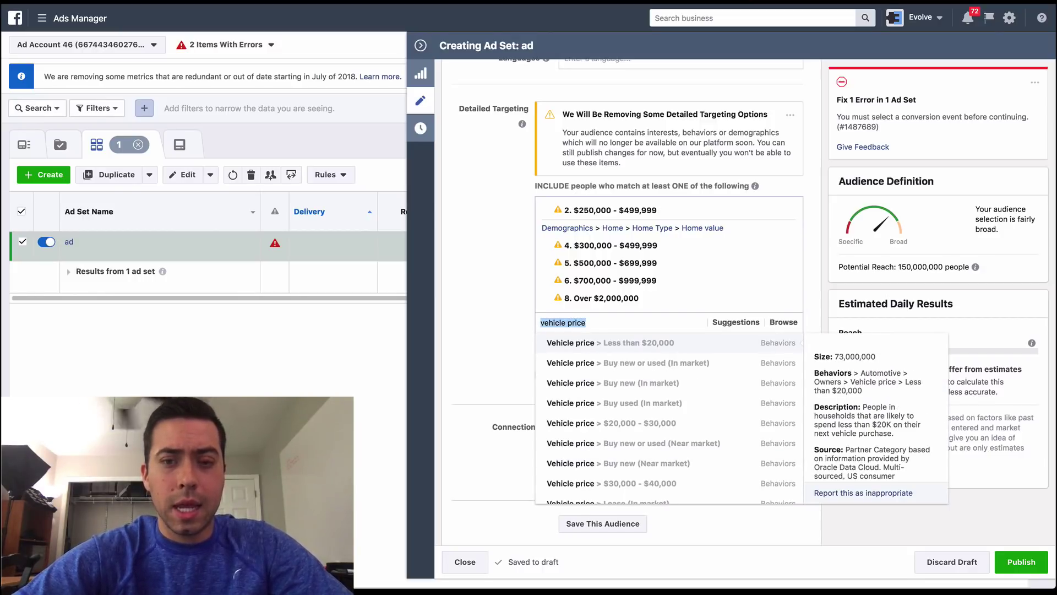
{"action": "scroll", "coordinate": [592, 388], "scroll_direction": "down", "scroll_amount": 1}
{"action": "scroll", "coordinate": [593, 389], "scroll_direction": "down", "scroll_amount": 4}
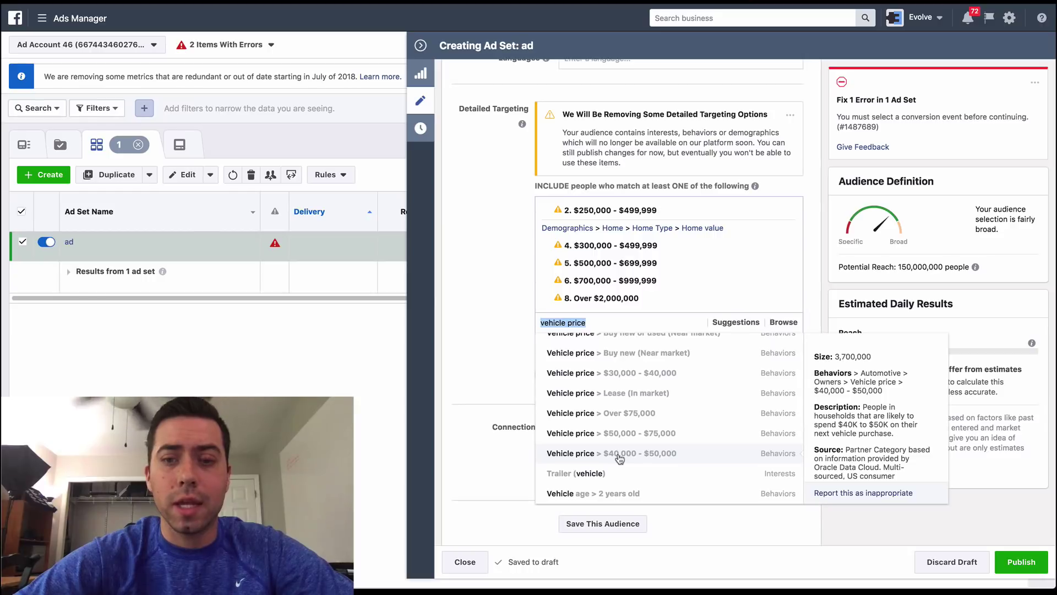
{"action": "left_click", "coordinate": [620, 458]}
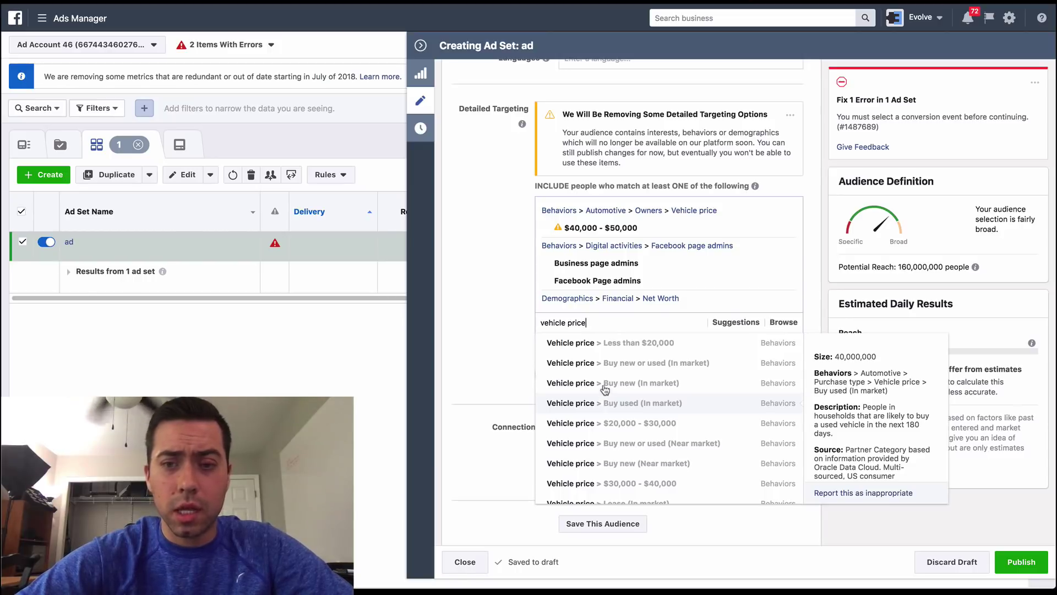
Include the vehicle price ranges $50,000 - $75,000 and Over $75,000, and close the list of search results
{"action": "scroll", "coordinate": [606, 388], "scroll_direction": "down", "scroll_amount": 2}
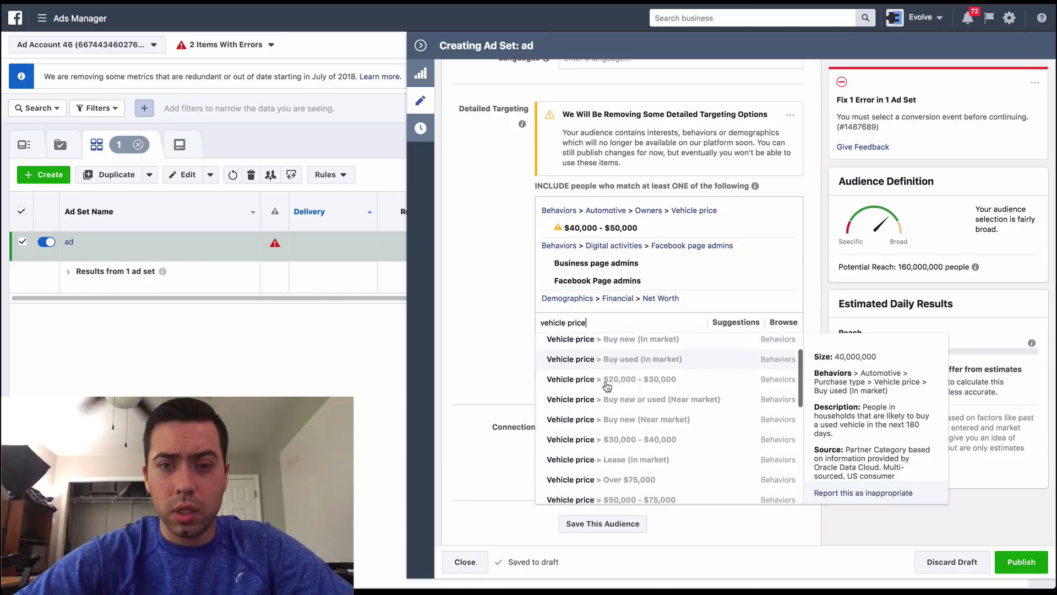
{"action": "scroll", "coordinate": [608, 388], "scroll_direction": "down", "scroll_amount": 3}
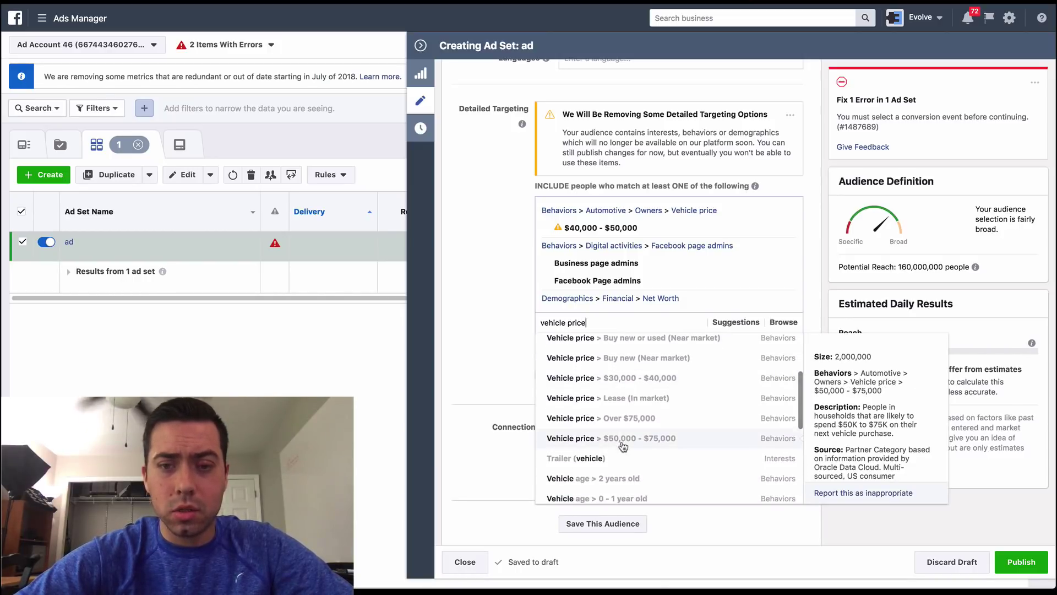
{"action": "left_click", "coordinate": [623, 439]}
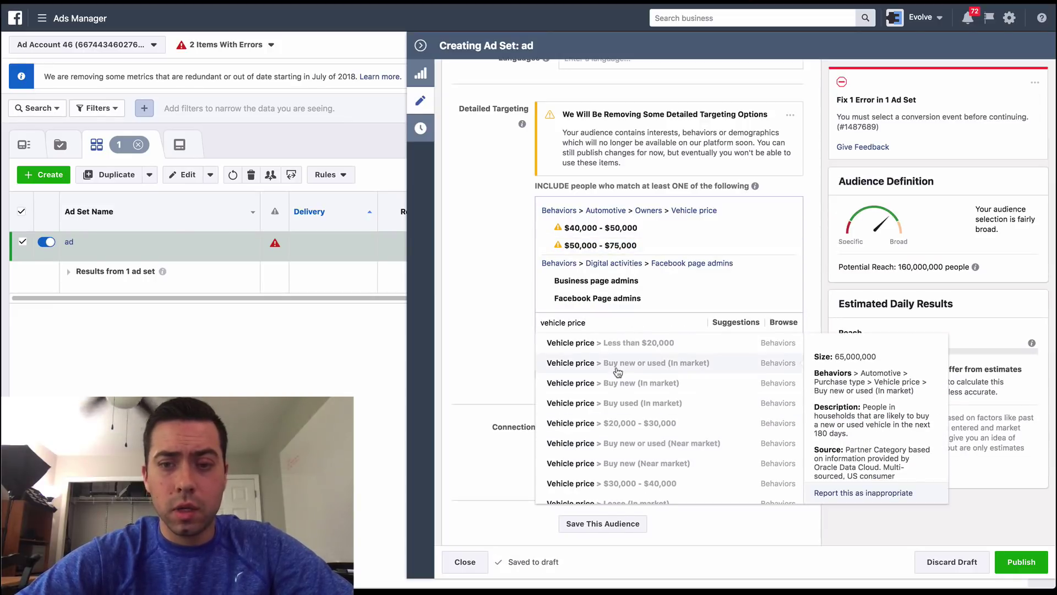
{"action": "scroll", "coordinate": [615, 375], "scroll_direction": "down", "scroll_amount": 2}
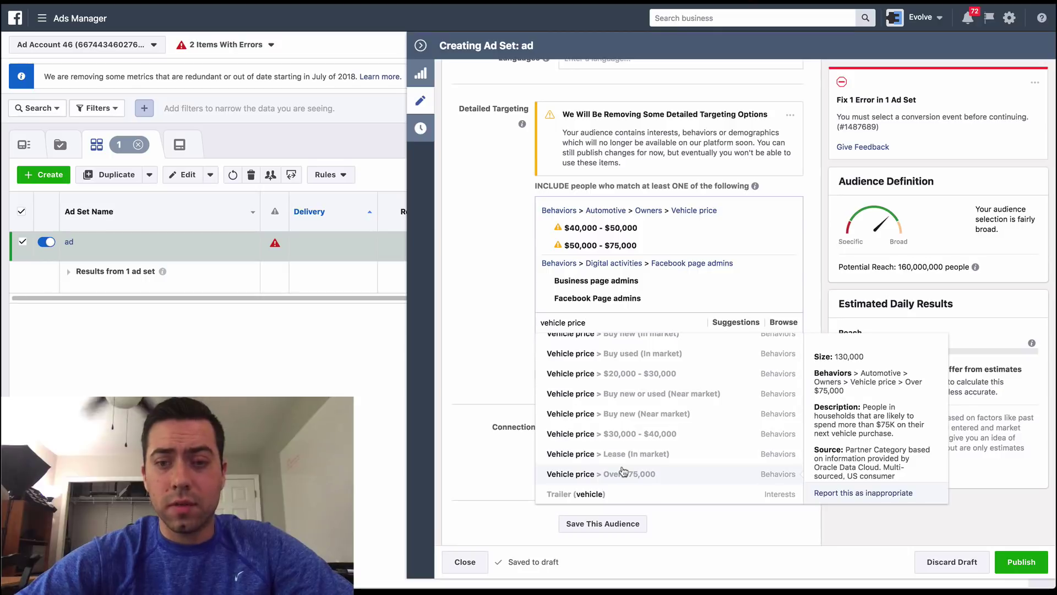
{"action": "left_click", "coordinate": [617, 473]}
{"action": "left_click", "coordinate": [487, 318]}
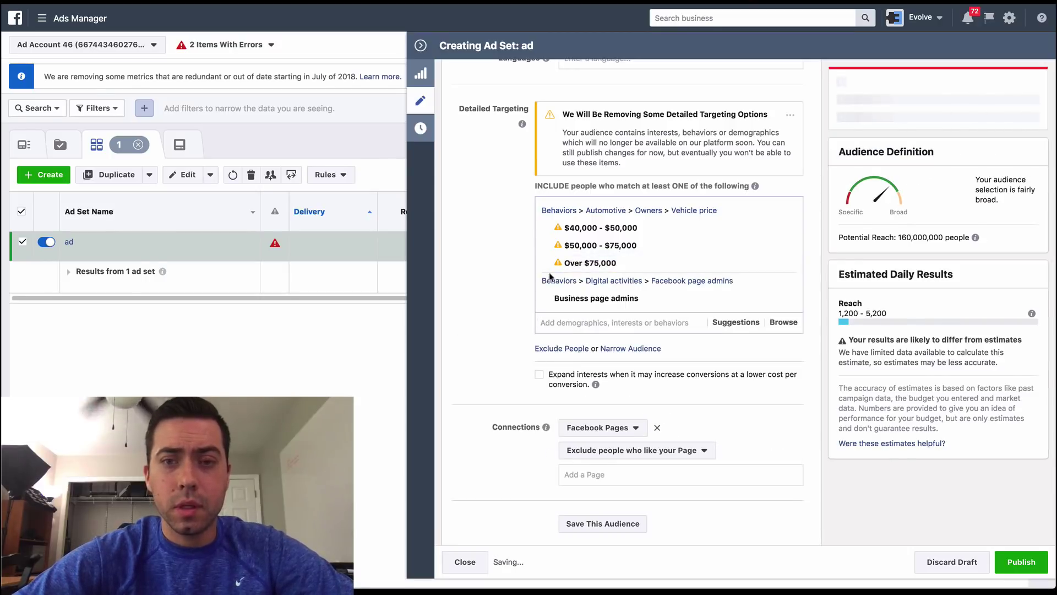
Review the included targeting options, and include the income demographic $150,000 - $249,999 in detailed targeting
{"action": "mouse_move", "coordinate": [593, 229]}
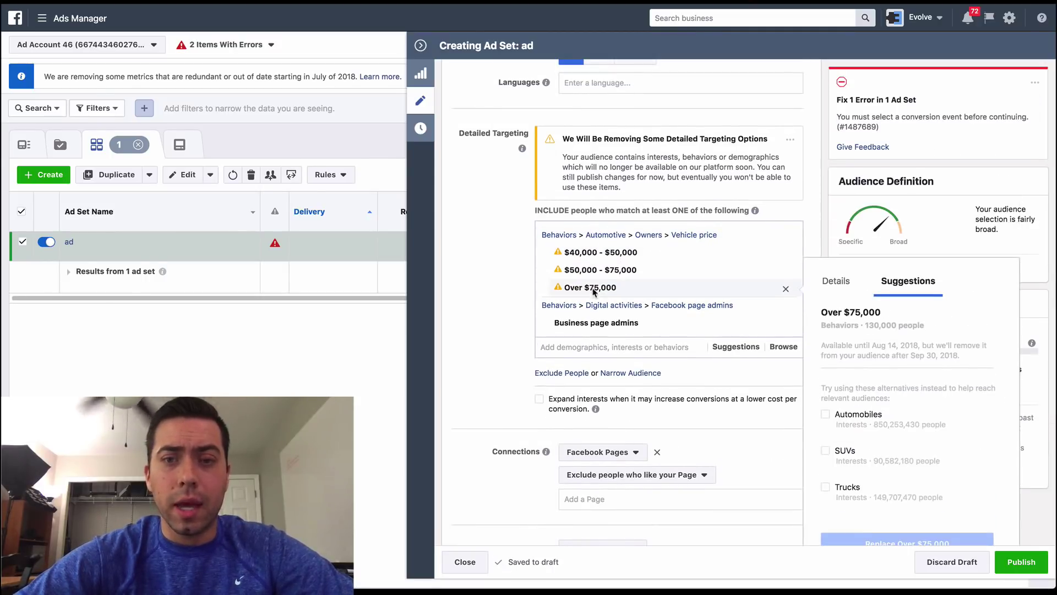
{"action": "scroll", "coordinate": [599, 292], "scroll_direction": "down", "scroll_amount": 3}
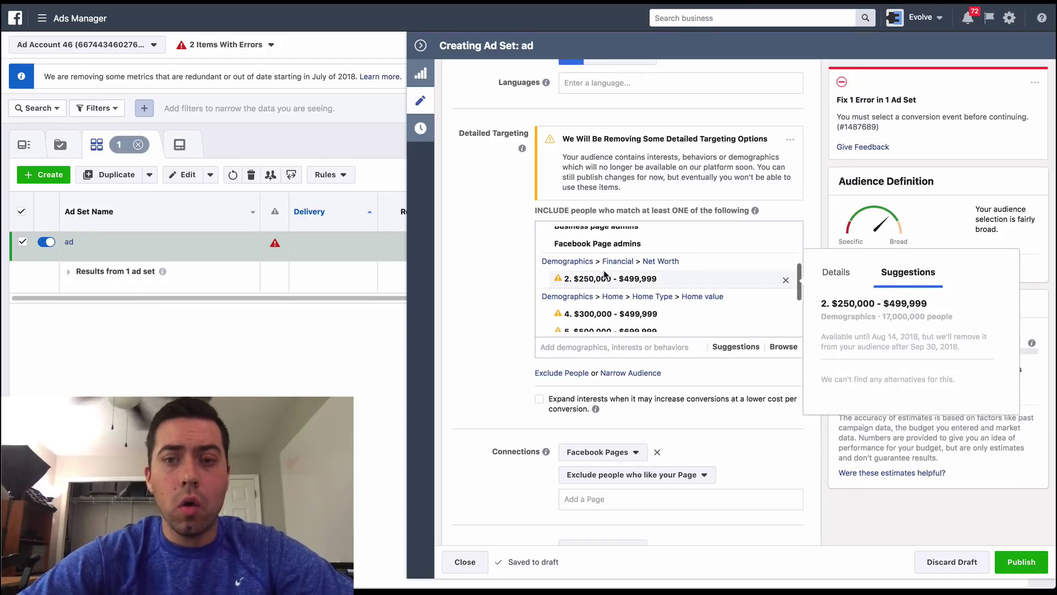
{"action": "scroll", "coordinate": [614, 270], "scroll_direction": "down", "scroll_amount": 4}
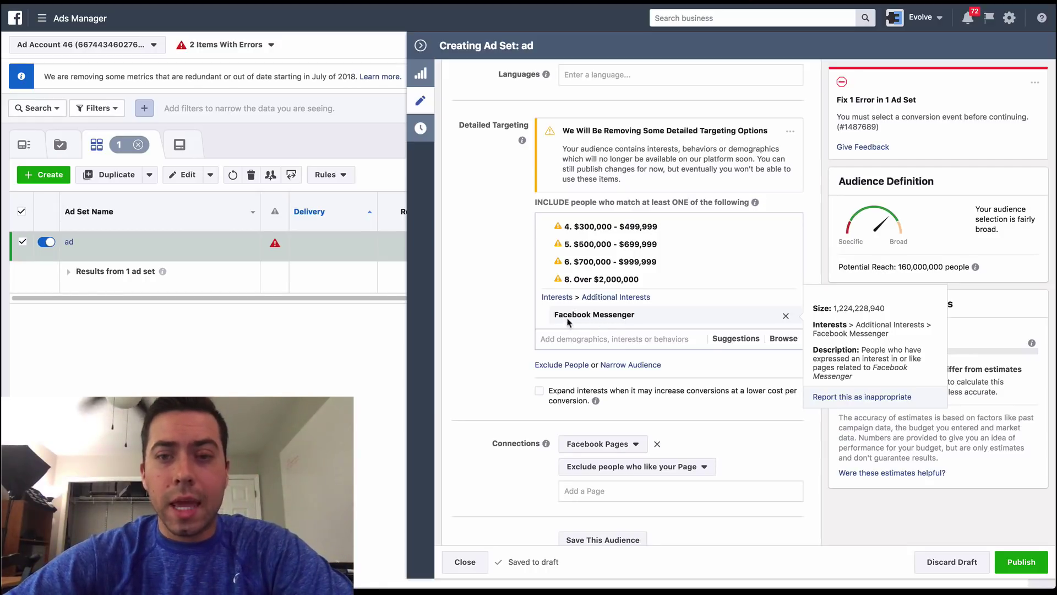
{"action": "scroll", "coordinate": [619, 320], "scroll_direction": "up", "scroll_amount": 5}
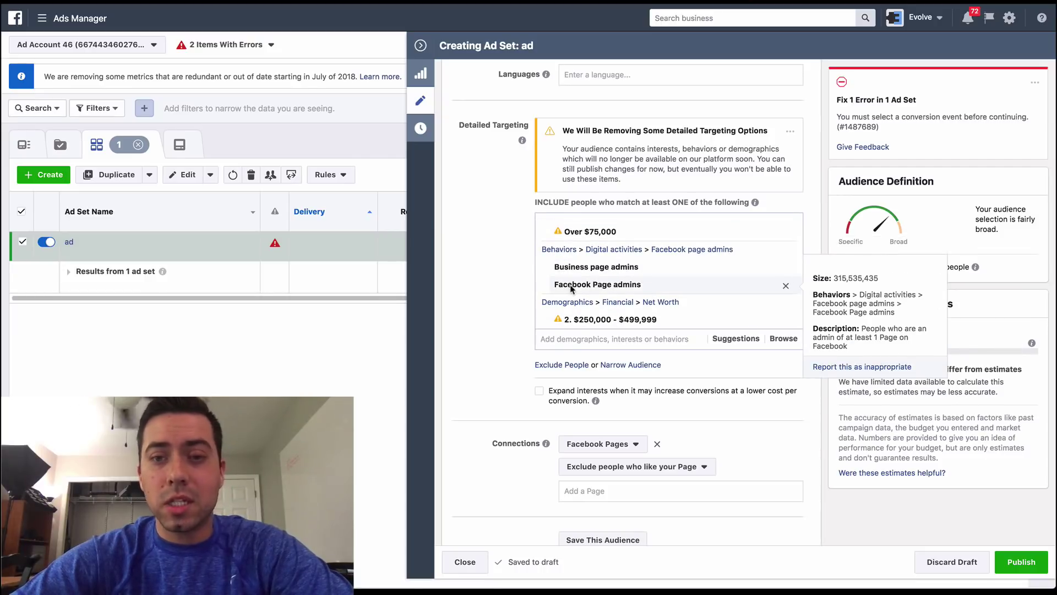
{"action": "scroll", "coordinate": [447, 291], "scroll_direction": "down", "scroll_amount": 2}
{"action": "scroll", "coordinate": [613, 236], "scroll_direction": "down", "scroll_amount": 5}
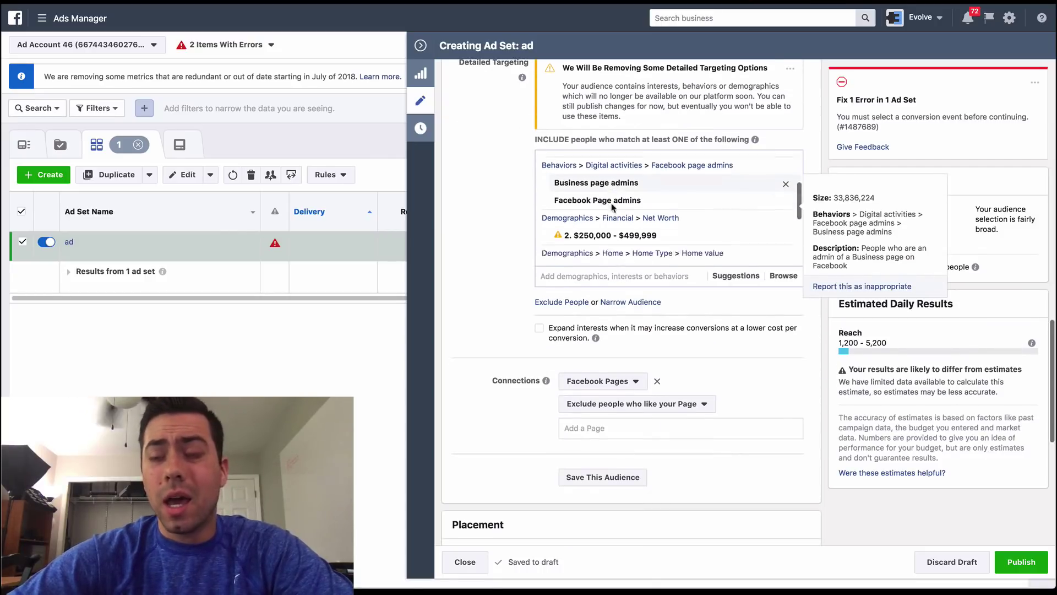
{"action": "left_click", "coordinate": [613, 276]}
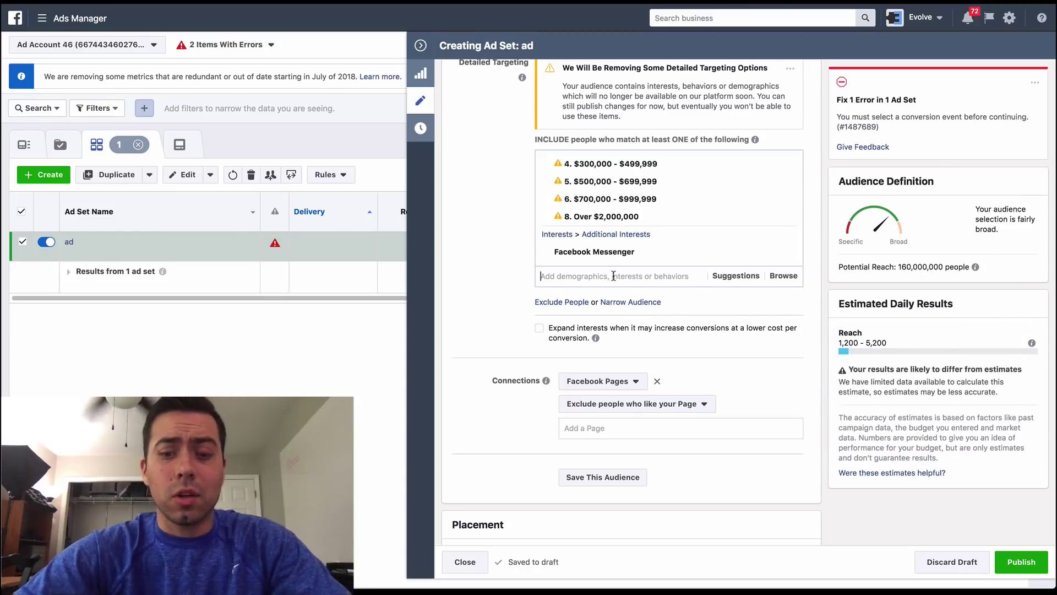
{"action": "type", "text": "income"}
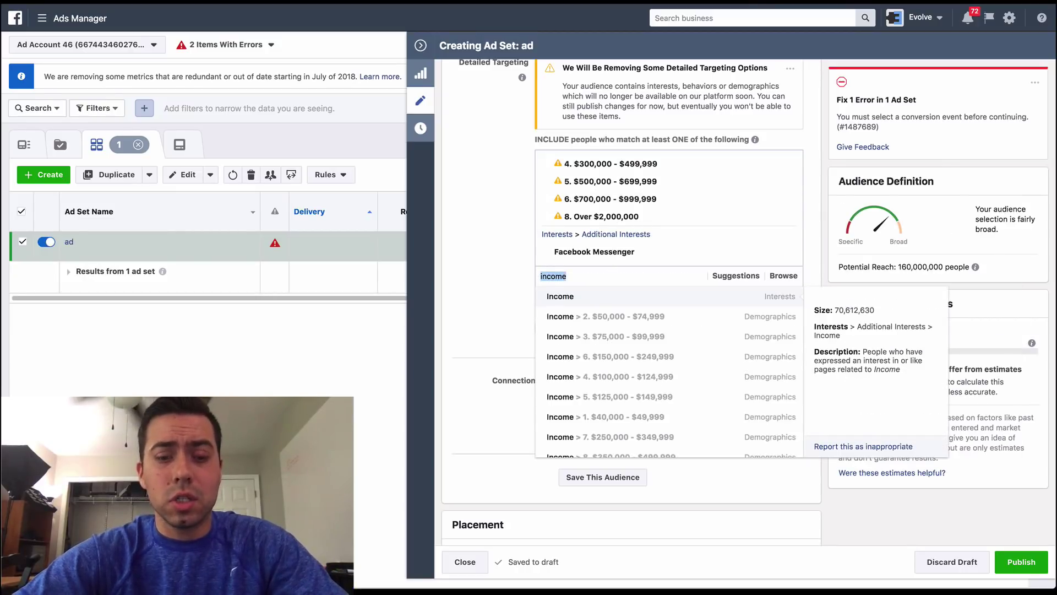
{"action": "scroll", "coordinate": [609, 314], "scroll_direction": "down", "scroll_amount": 1}
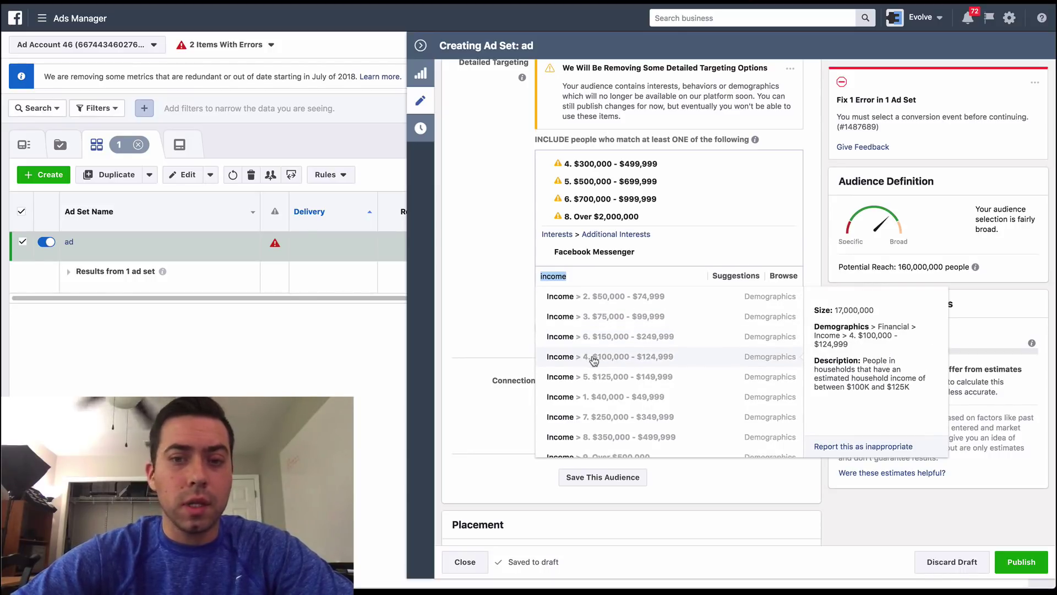
{"action": "scroll", "coordinate": [617, 359], "scroll_direction": "up", "scroll_amount": 1}
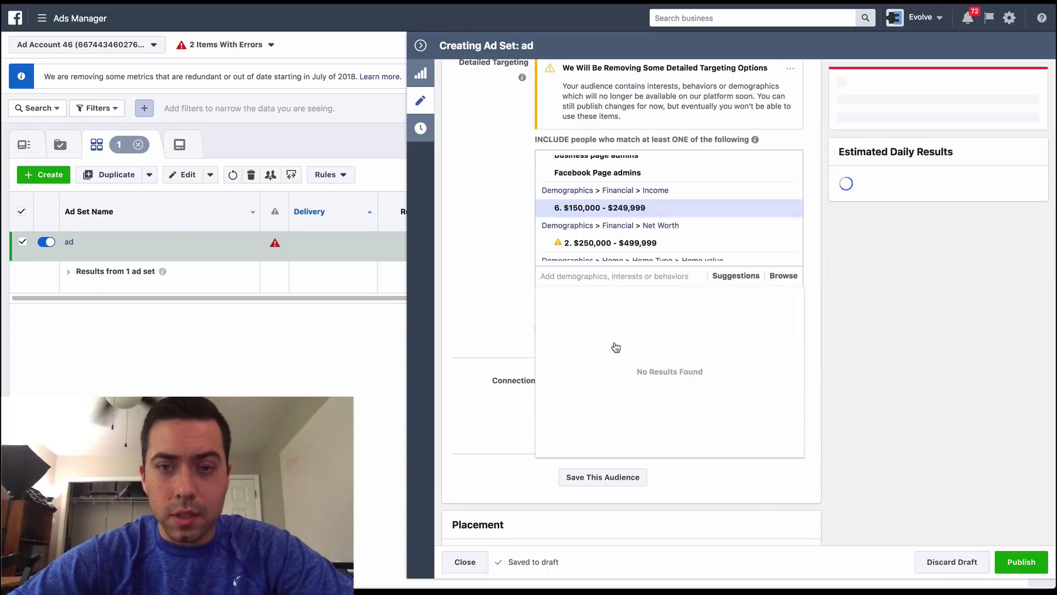
{"action": "left_click", "coordinate": [617, 343]}
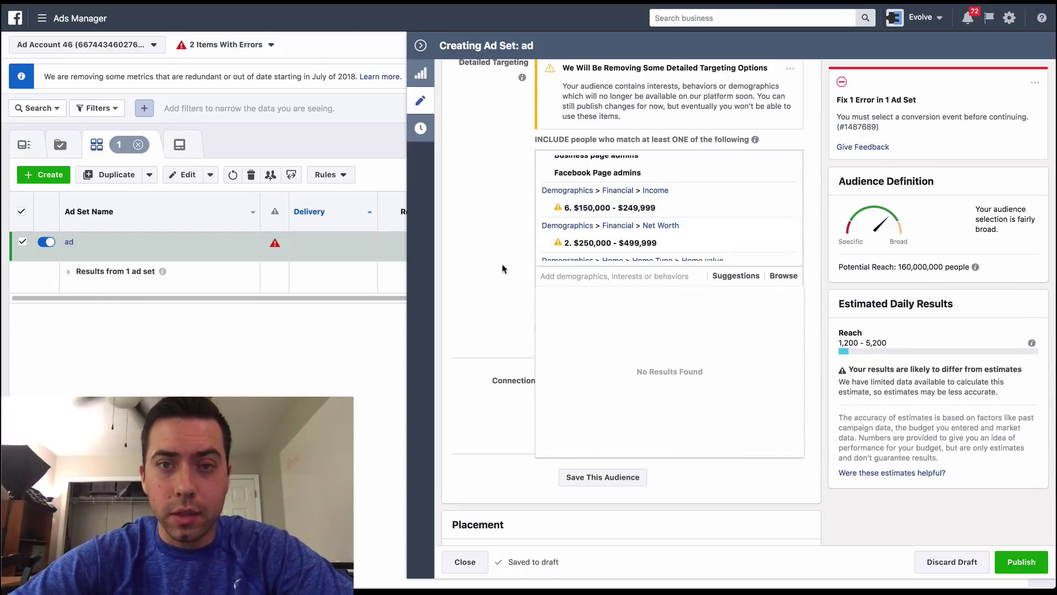
Examine the removal notice on the new income range and look through the full list of included targeting options
{"action": "scroll", "coordinate": [535, 246], "scroll_direction": "up", "scroll_amount": 2}
{"action": "mouse_move", "coordinate": [558, 279]}
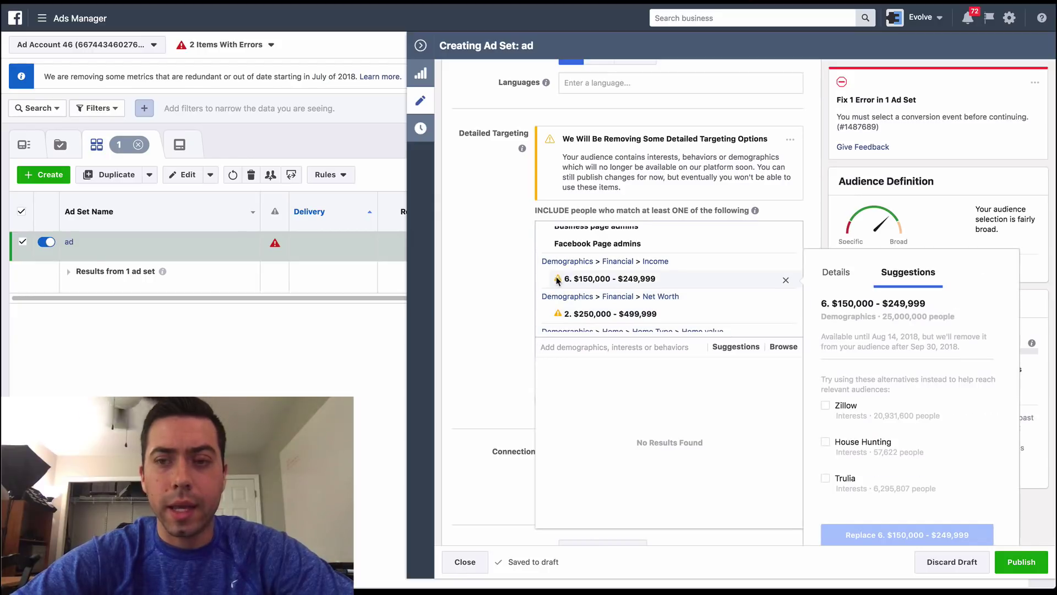
{"action": "left_click", "coordinate": [509, 287]}
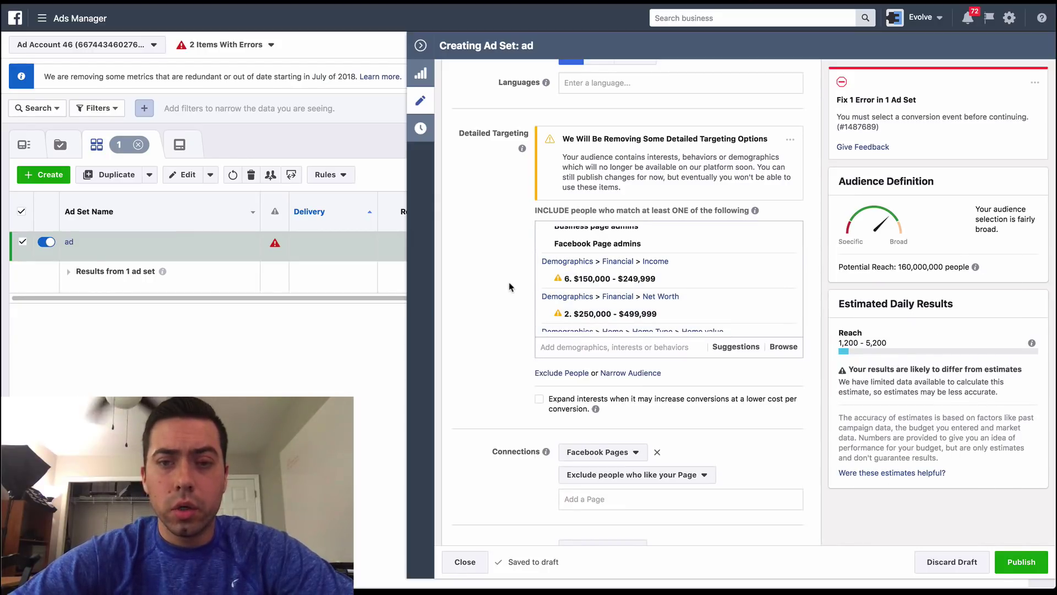
{"action": "scroll", "coordinate": [629, 279], "scroll_direction": "down", "scroll_amount": 3}
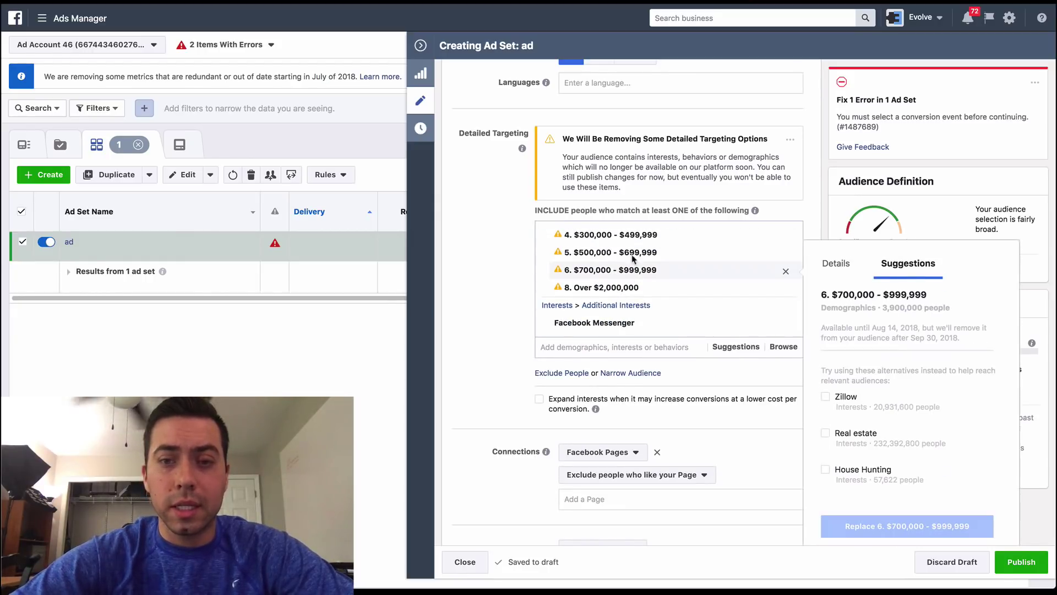
{"action": "scroll", "coordinate": [609, 280], "scroll_direction": "down", "scroll_amount": 1}
{"action": "scroll", "coordinate": [609, 281], "scroll_direction": "up", "scroll_amount": 5}
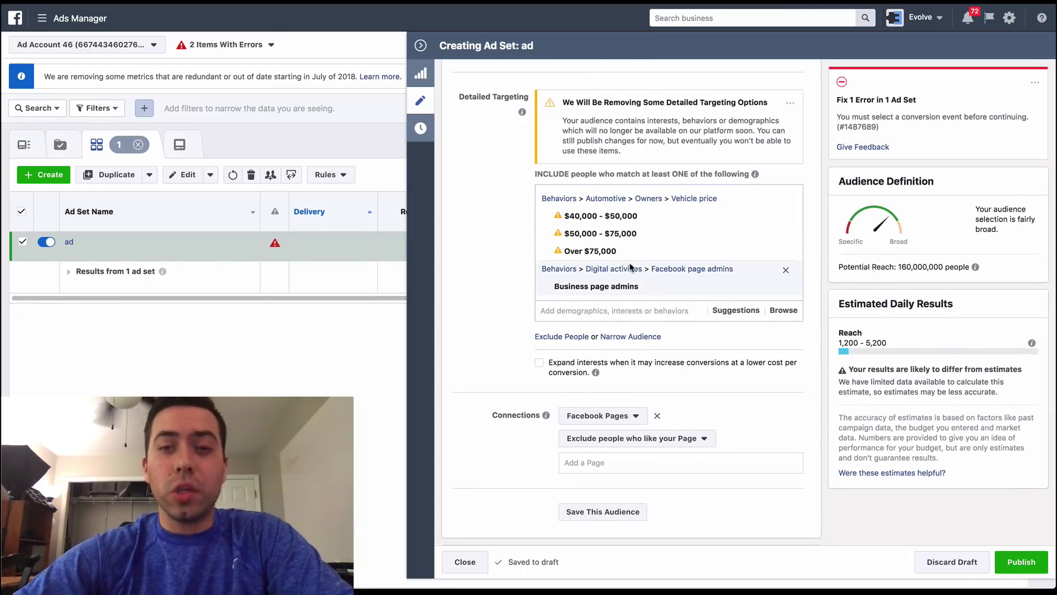
{"action": "scroll", "coordinate": [551, 275], "scroll_direction": "up", "scroll_amount": 1}
{"action": "scroll", "coordinate": [616, 305], "scroll_direction": "down", "scroll_amount": 1}
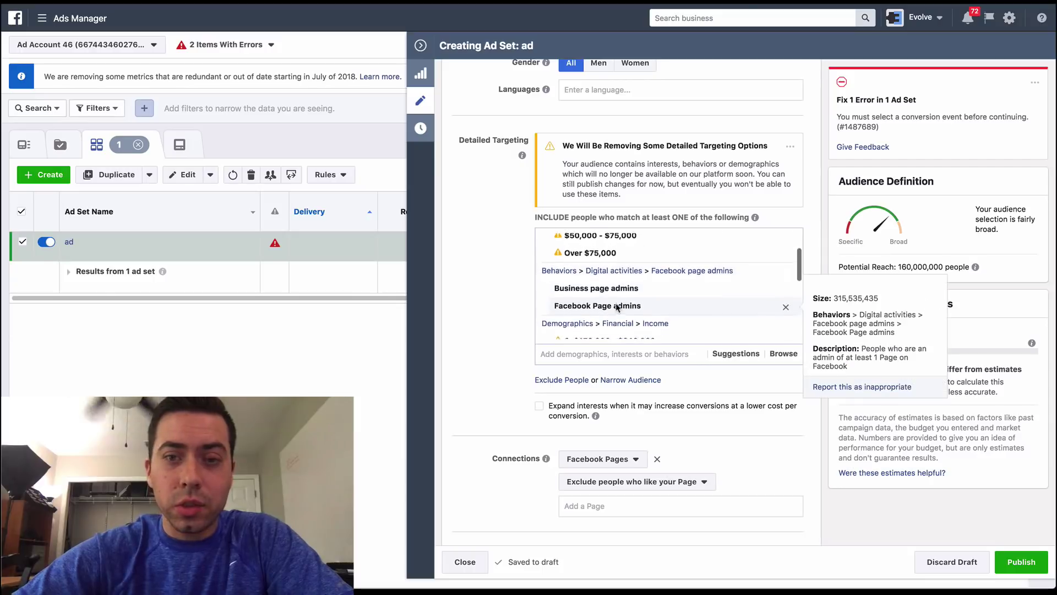
Add an exclusion to the detailed targeting, search it for home value, and exclude the $50,000 - $99,999 range
{"action": "scroll", "coordinate": [614, 297], "scroll_direction": "up", "scroll_amount": 1}
{"action": "mouse_move", "coordinate": [613, 287]}
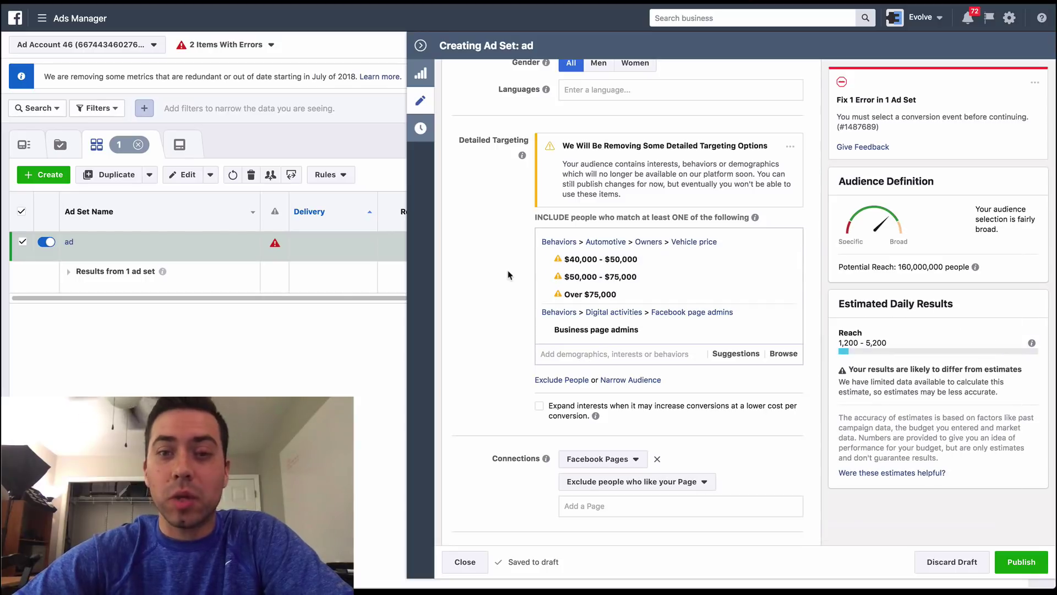
{"action": "left_click", "coordinate": [562, 380]}
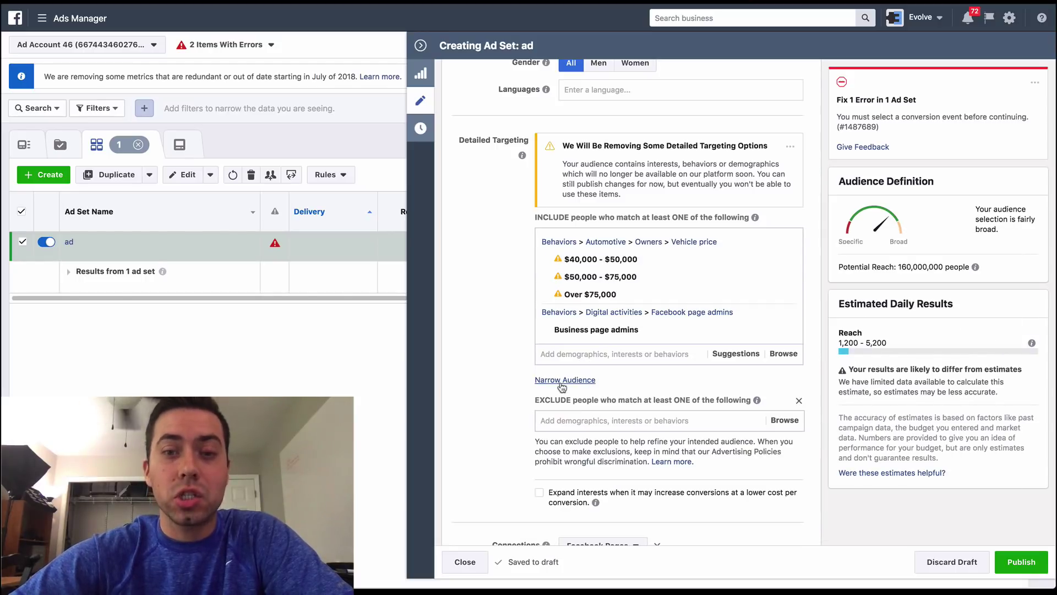
{"action": "left_click", "coordinate": [576, 420]}
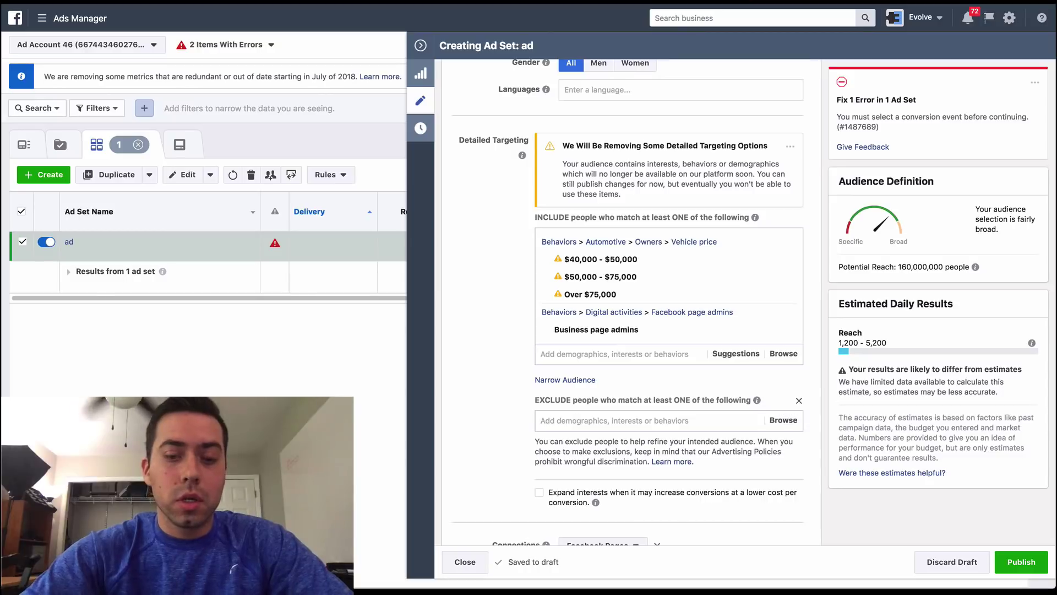
{"action": "type", "text": "home value"}
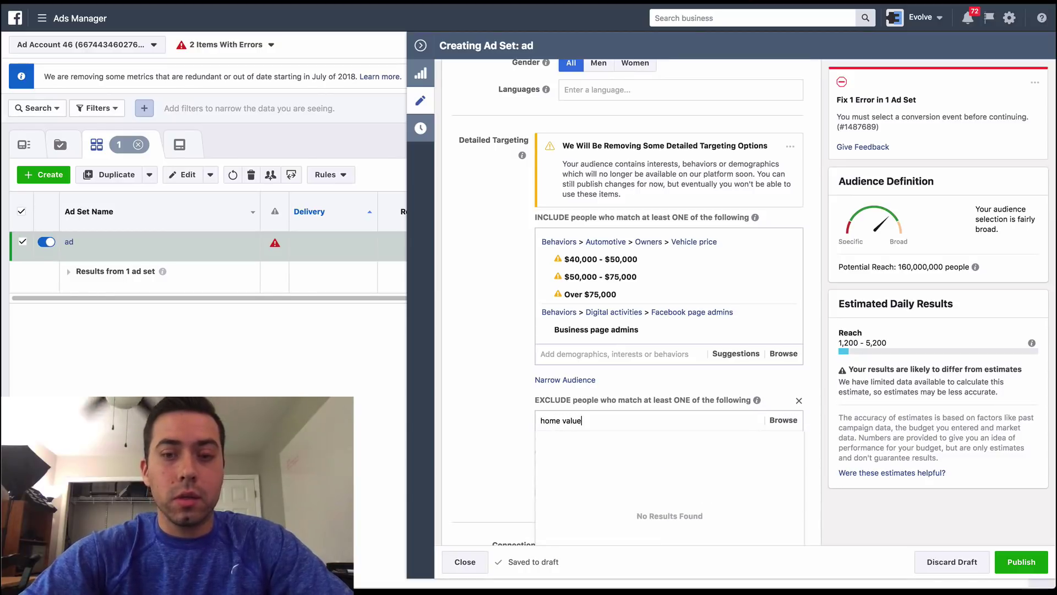
{"action": "scroll", "coordinate": [507, 380], "scroll_direction": "down", "scroll_amount": 2}
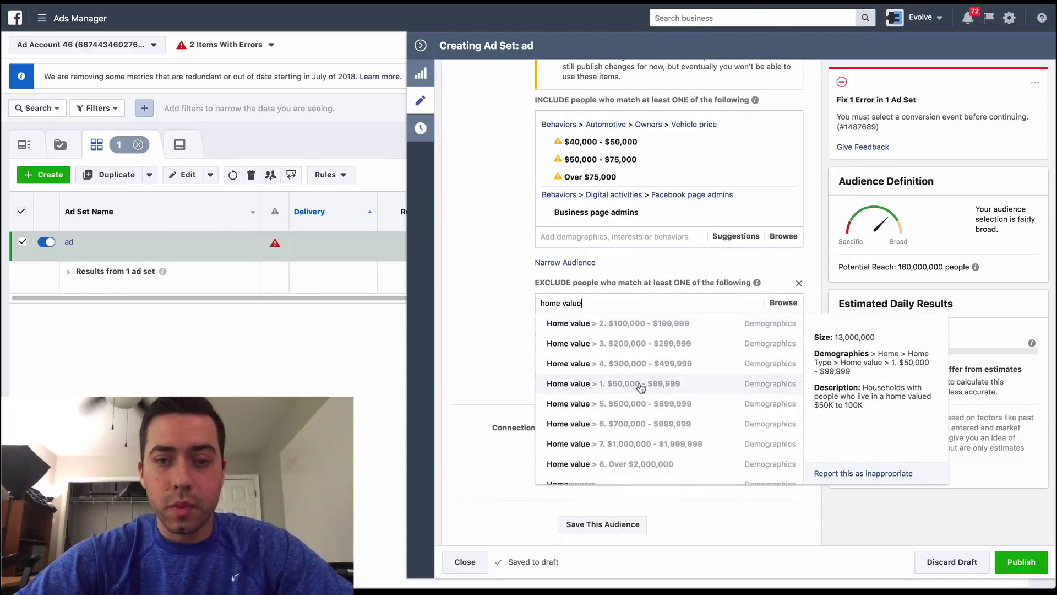
{"action": "scroll", "coordinate": [631, 408], "scroll_direction": "down", "scroll_amount": 1}
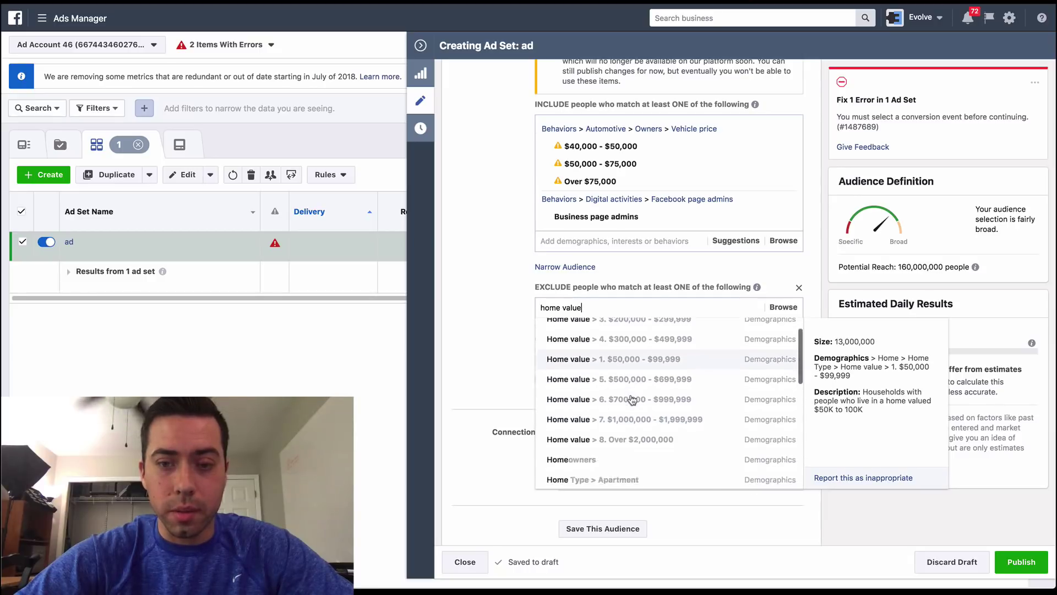
{"action": "left_click", "coordinate": [631, 376]}
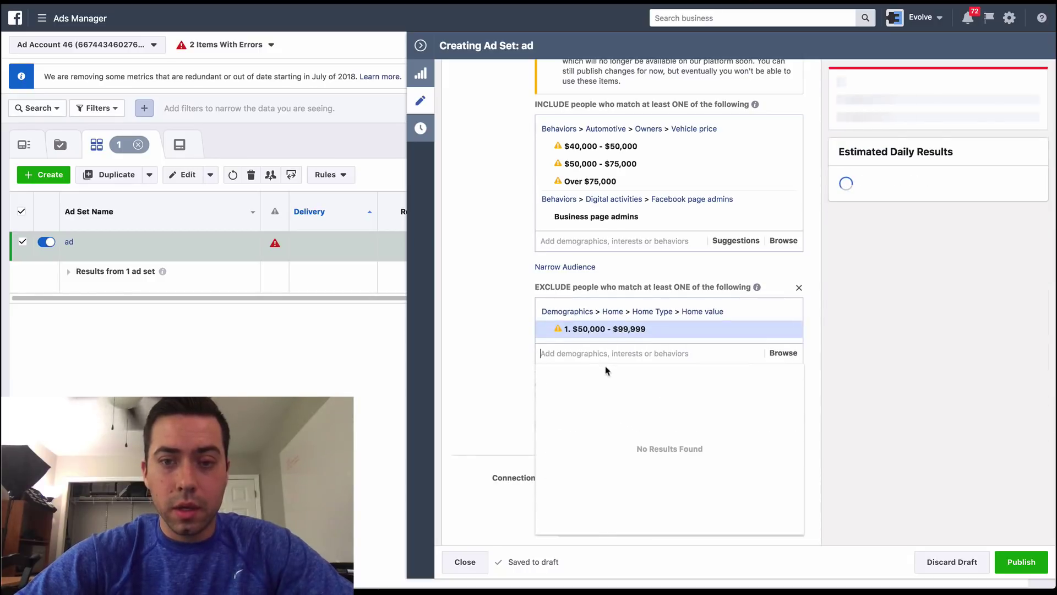
Search the exclusions for home value again and exclude the $100,000 - $199,999 range
{"action": "type", "text": "home "}
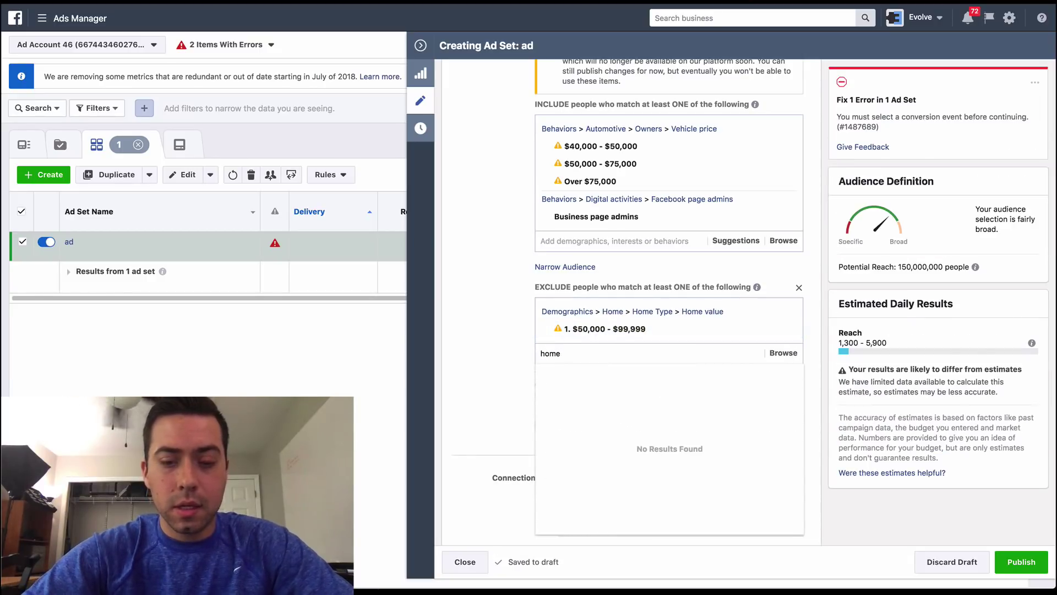
{"action": "type", "text": "value"}
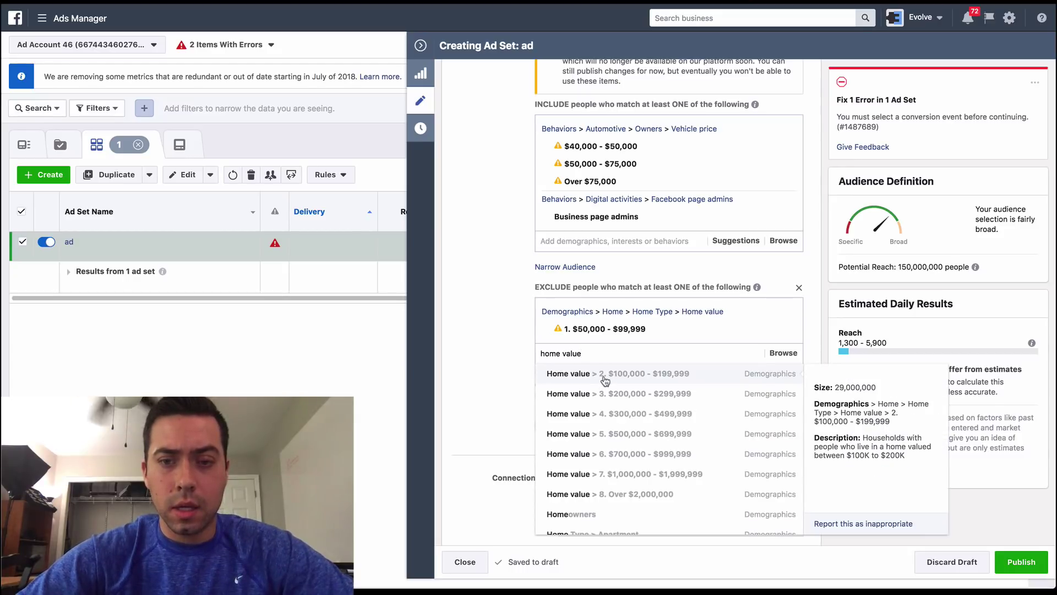
{"action": "left_click", "coordinate": [604, 384]}
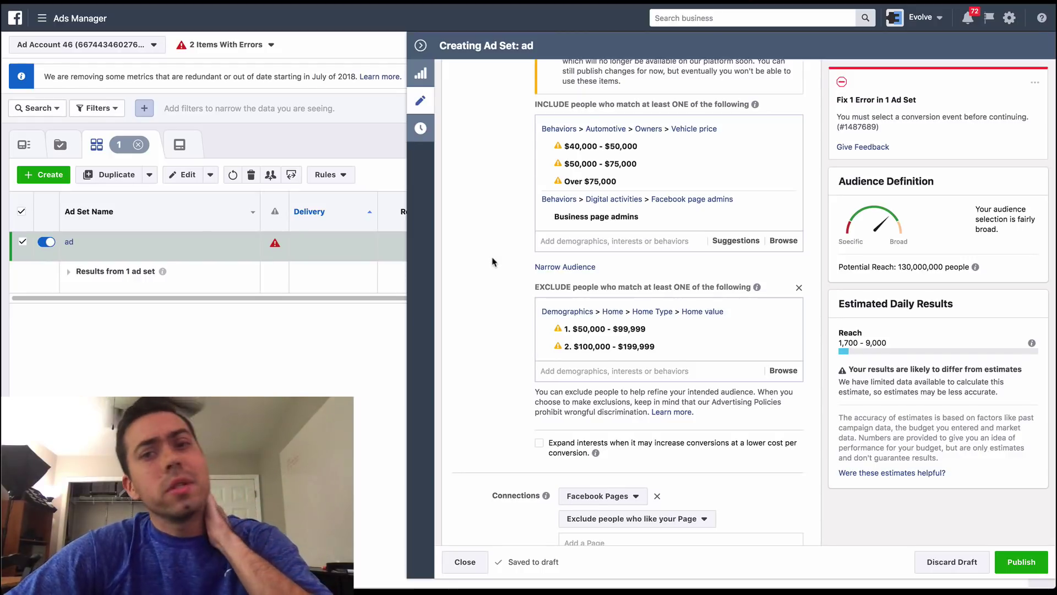
Search the included detailed targeting for married, include the Married relationship status, and close the list of search results
{"action": "scroll", "coordinate": [507, 258], "scroll_direction": "up", "scroll_amount": 2}
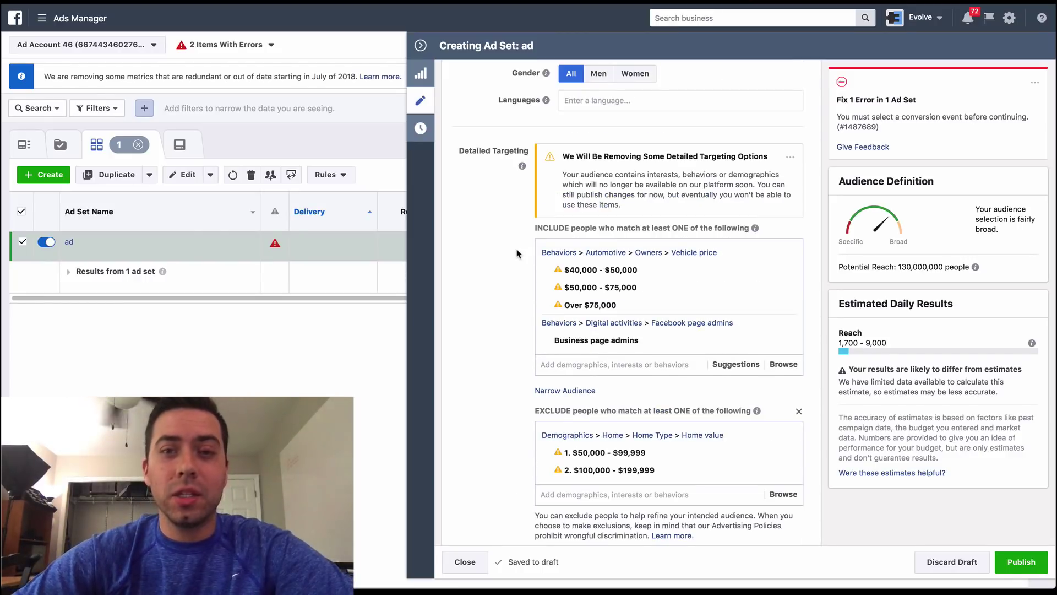
{"action": "scroll", "coordinate": [516, 253], "scroll_direction": "down", "scroll_amount": 1}
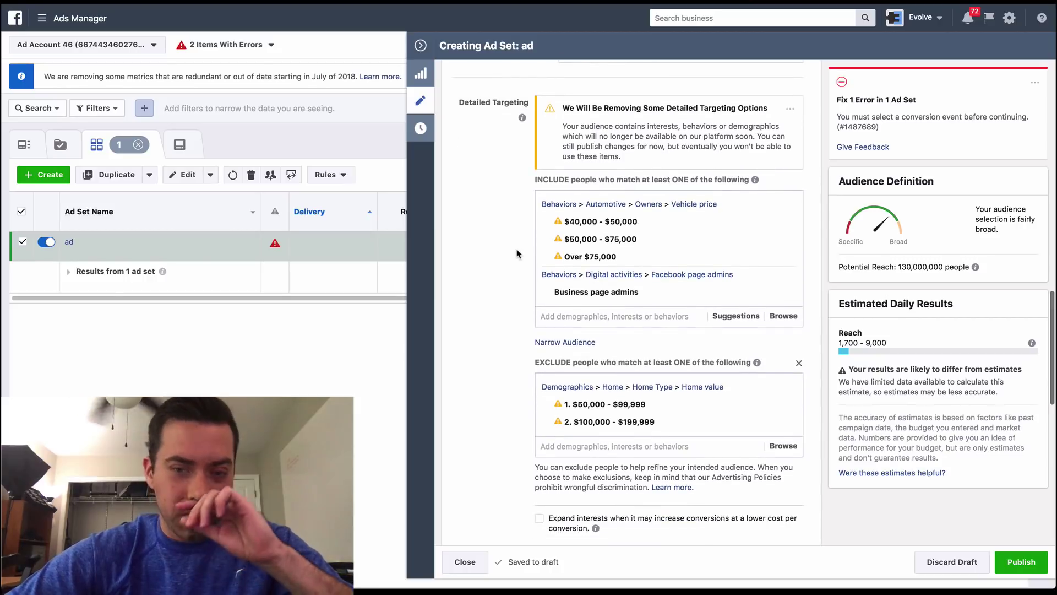
{"action": "scroll", "coordinate": [517, 253], "scroll_direction": "down", "scroll_amount": 1}
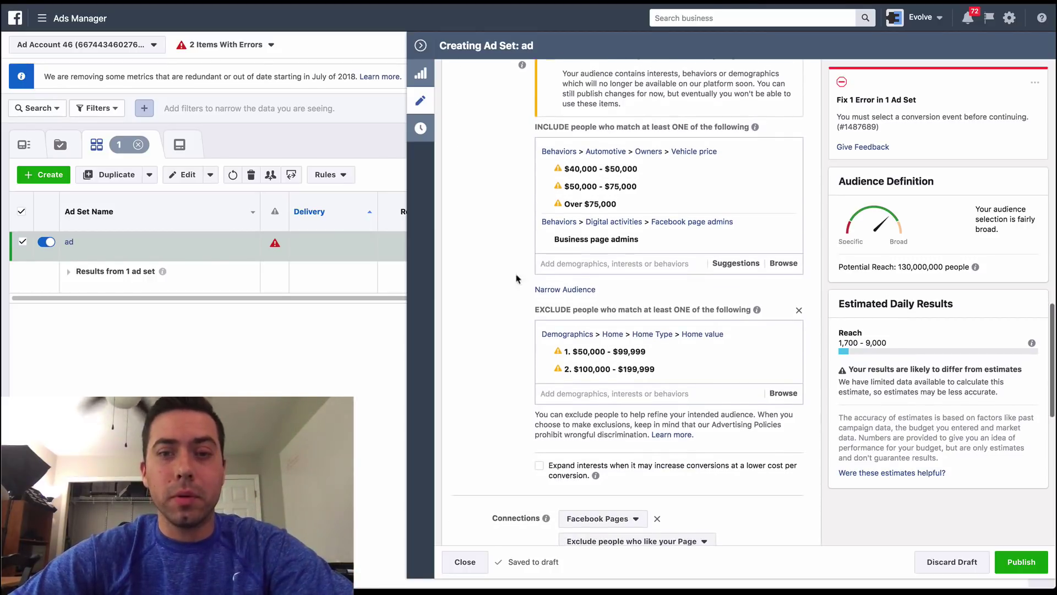
{"action": "left_click", "coordinate": [604, 264]}
{"action": "type", "text": "married"}
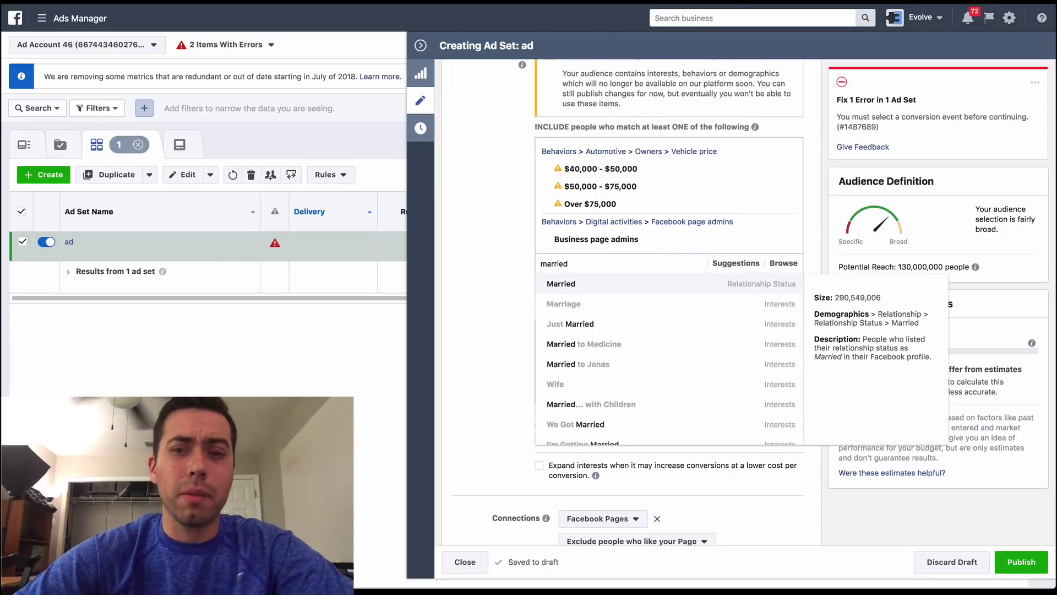
{"action": "left_click", "coordinate": [583, 286]}
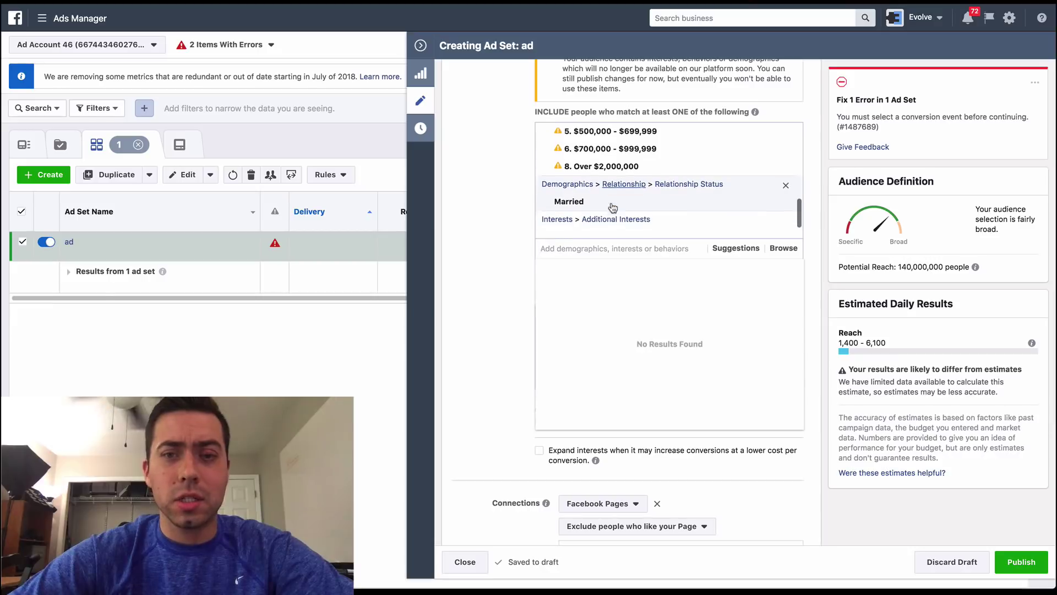
{"action": "mouse_move", "coordinate": [580, 205]}
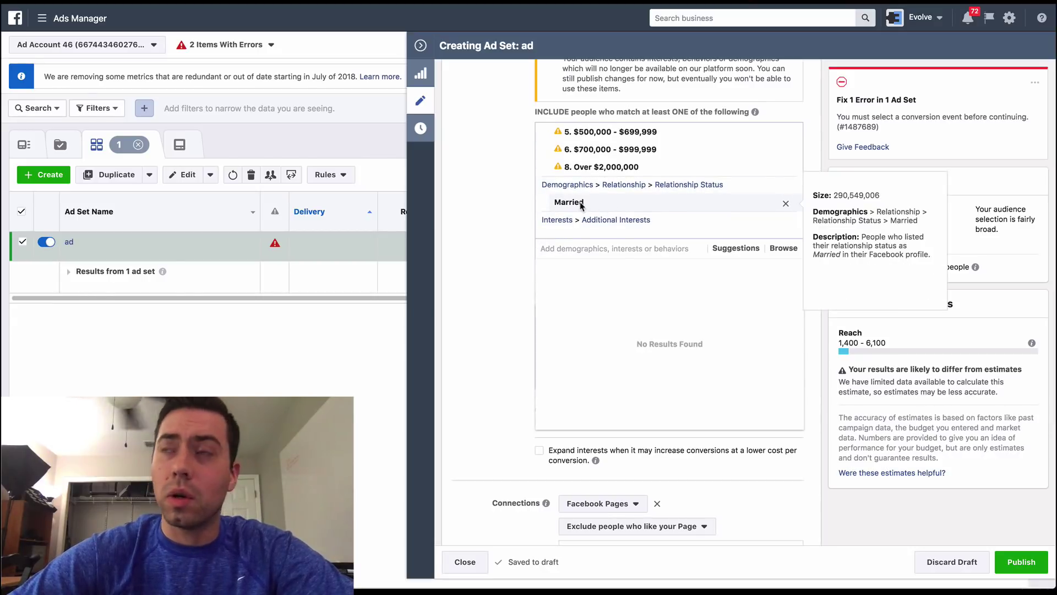
{"action": "left_click", "coordinate": [486, 203]}
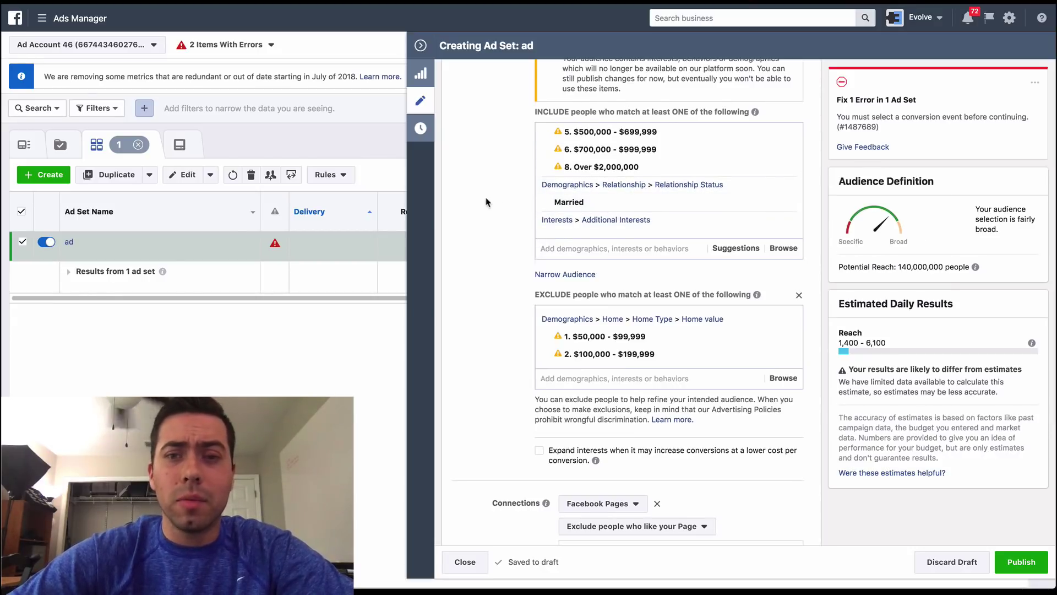
Search the included detailed targeting for parent, look through the parent options without adding any, and review the included targeting list
{"action": "scroll", "coordinate": [486, 202], "scroll_direction": "up", "scroll_amount": 3}
{"action": "scroll", "coordinate": [487, 201], "scroll_direction": "down", "scroll_amount": 2}
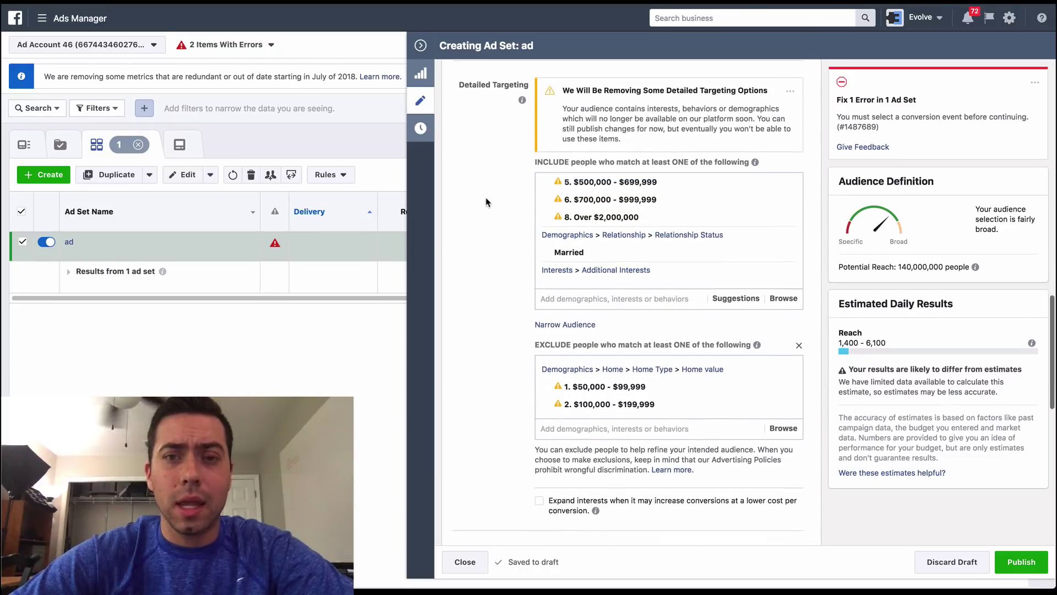
{"action": "left_click", "coordinate": [647, 300]}
{"action": "type", "text": "parent"}
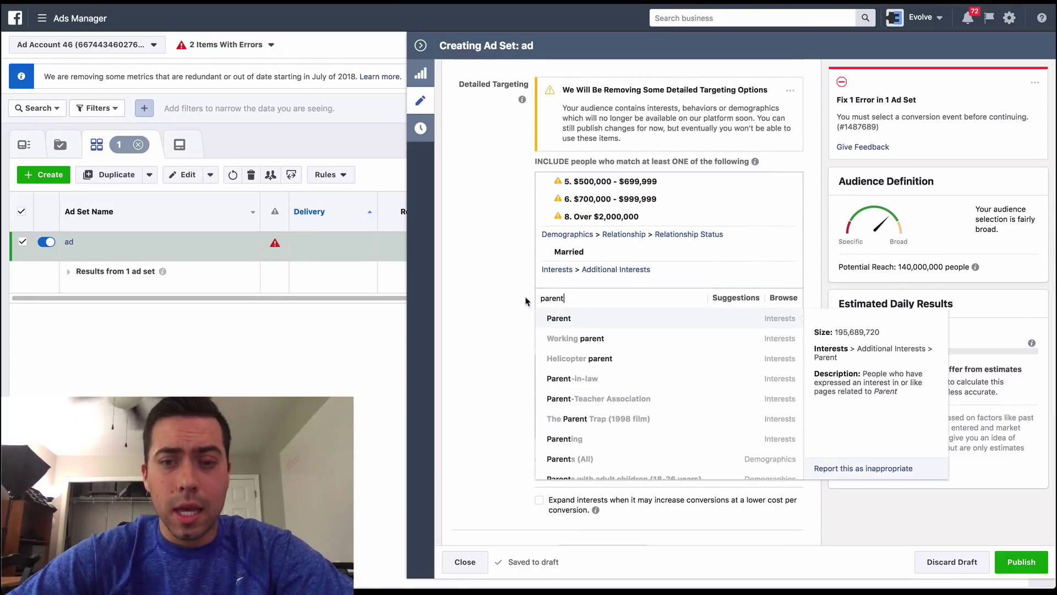
{"action": "scroll", "coordinate": [525, 301], "scroll_direction": "down", "scroll_amount": 1}
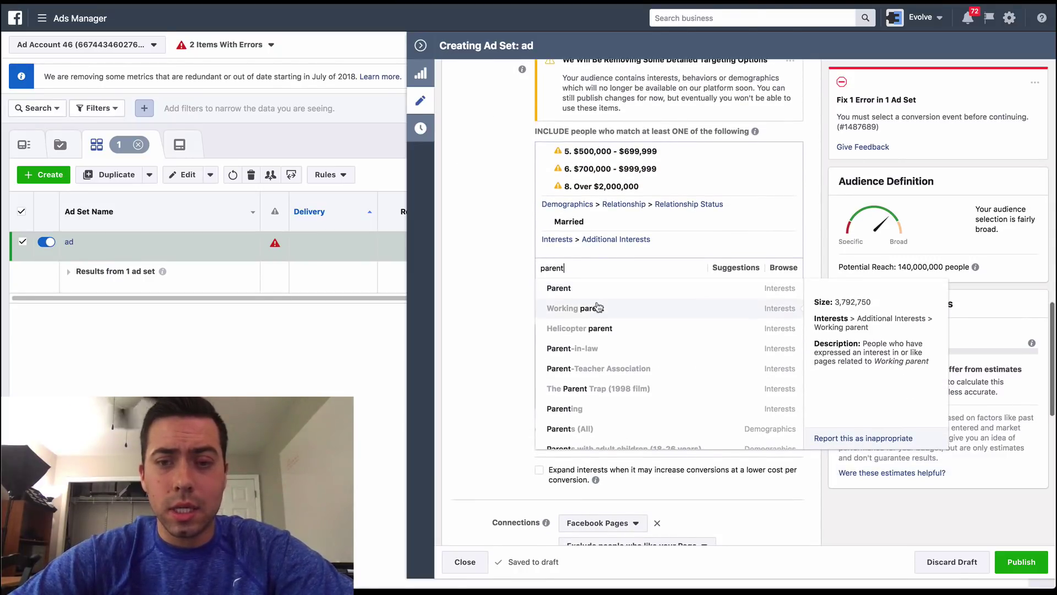
{"action": "scroll", "coordinate": [592, 319], "scroll_direction": "down", "scroll_amount": 2}
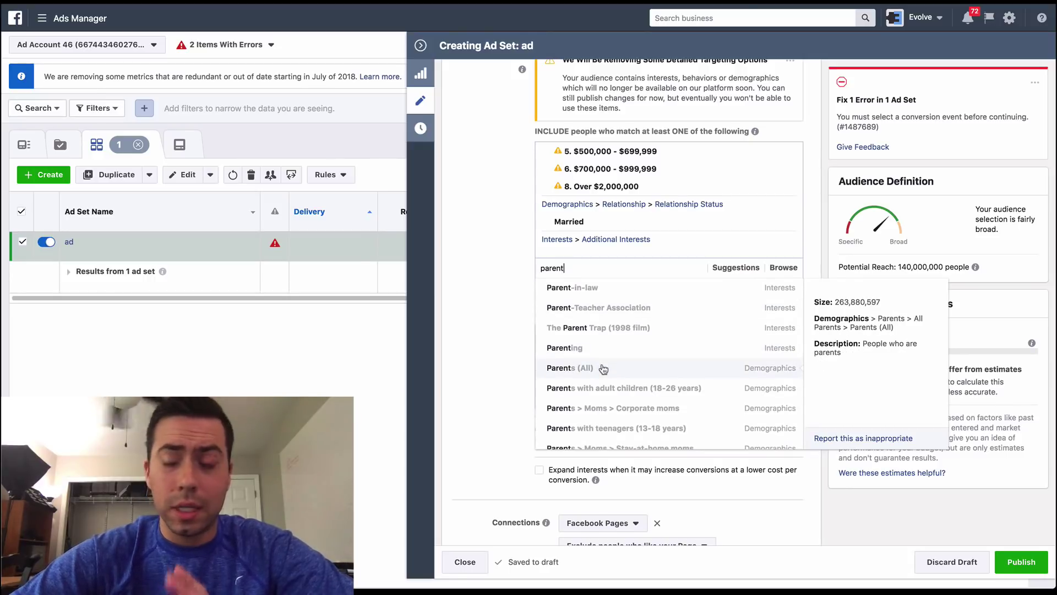
{"action": "scroll", "coordinate": [604, 368], "scroll_direction": "down", "scroll_amount": 2}
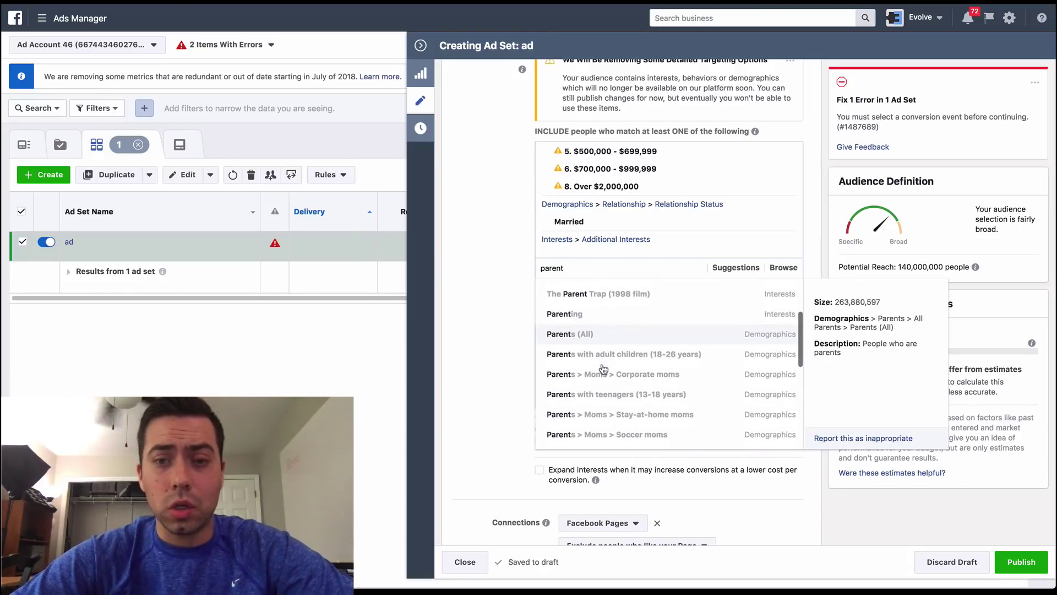
{"action": "scroll", "coordinate": [619, 364], "scroll_direction": "down", "scroll_amount": 1}
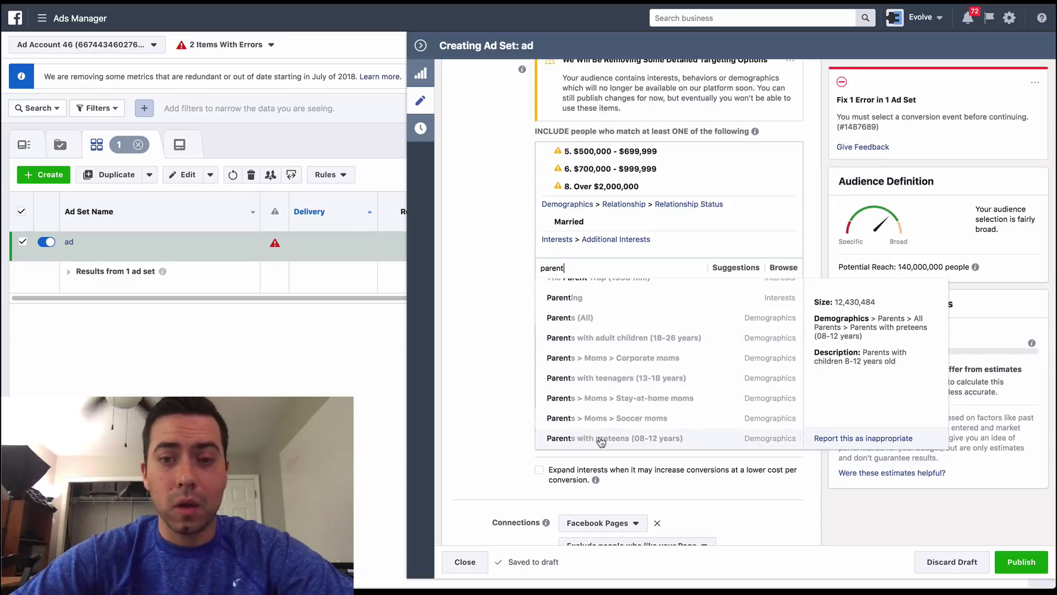
{"action": "left_click", "coordinate": [505, 341]}
{"action": "scroll", "coordinate": [506, 341], "scroll_direction": "up", "scroll_amount": 3}
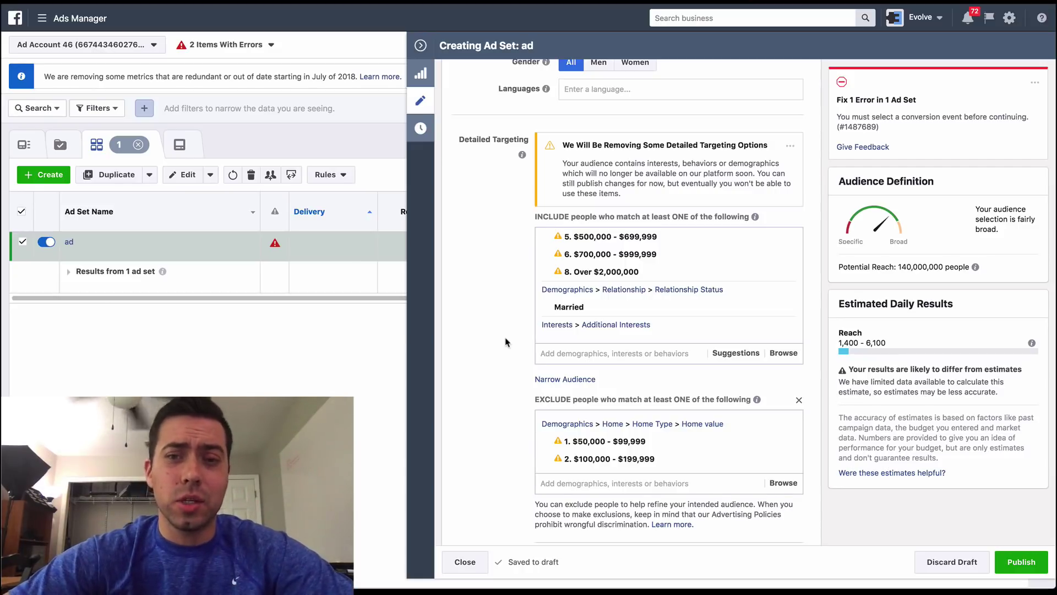
{"action": "scroll", "coordinate": [583, 309], "scroll_direction": "down", "scroll_amount": 3}
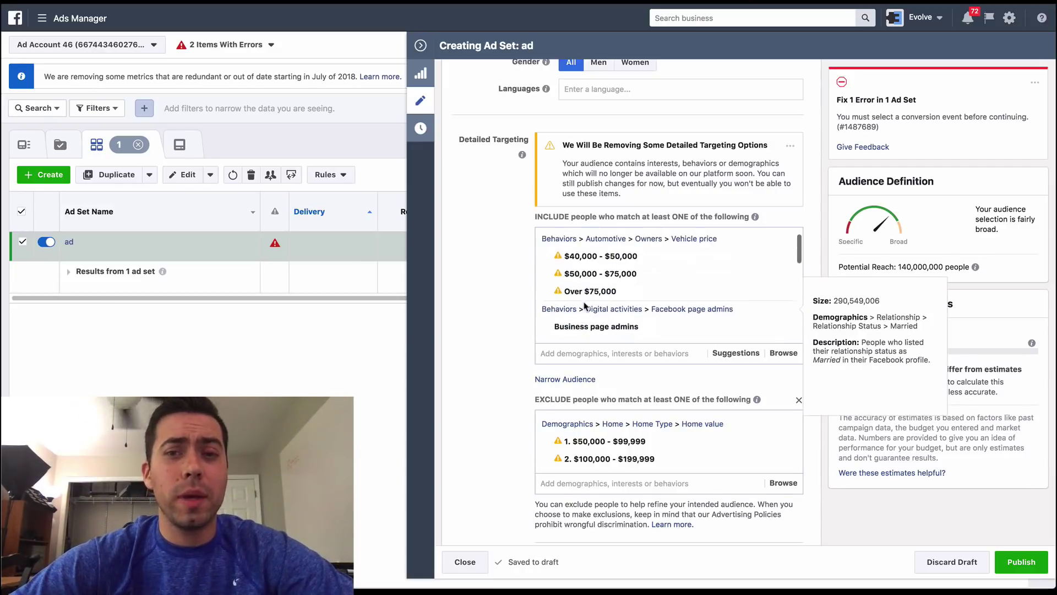